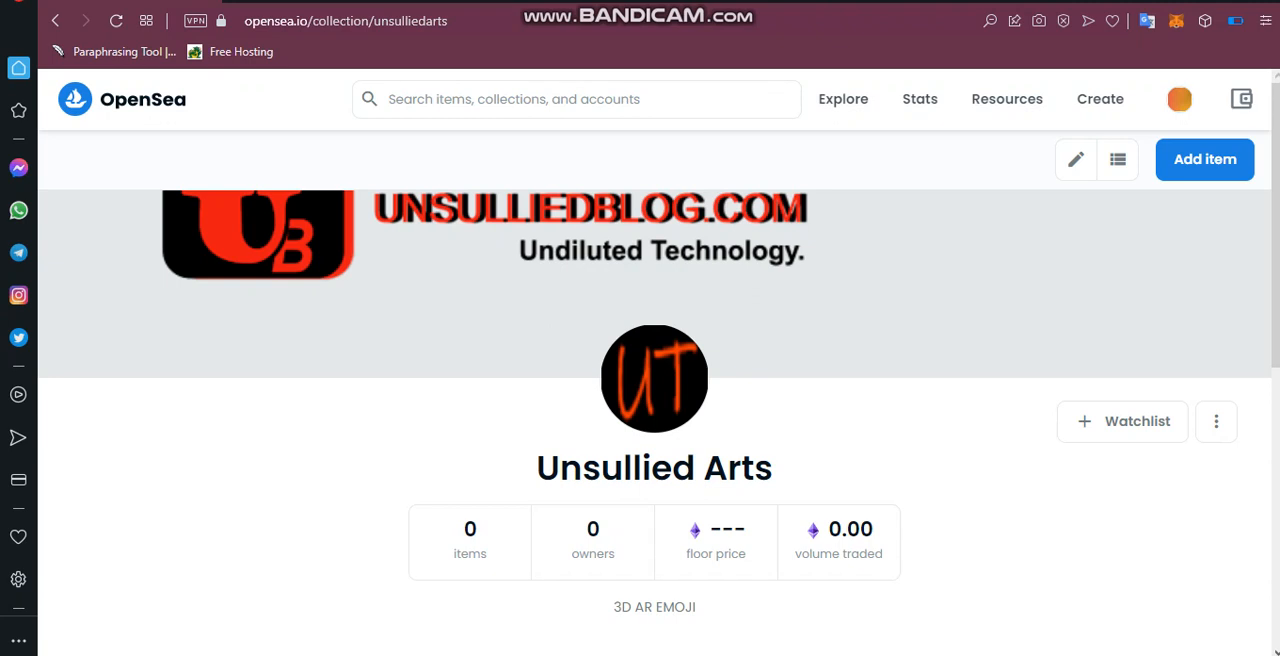
# Look over the Unsullied Arts collection page and reopen it from the account's own collections.
pyautogui.scroll(-5, 660, 420)
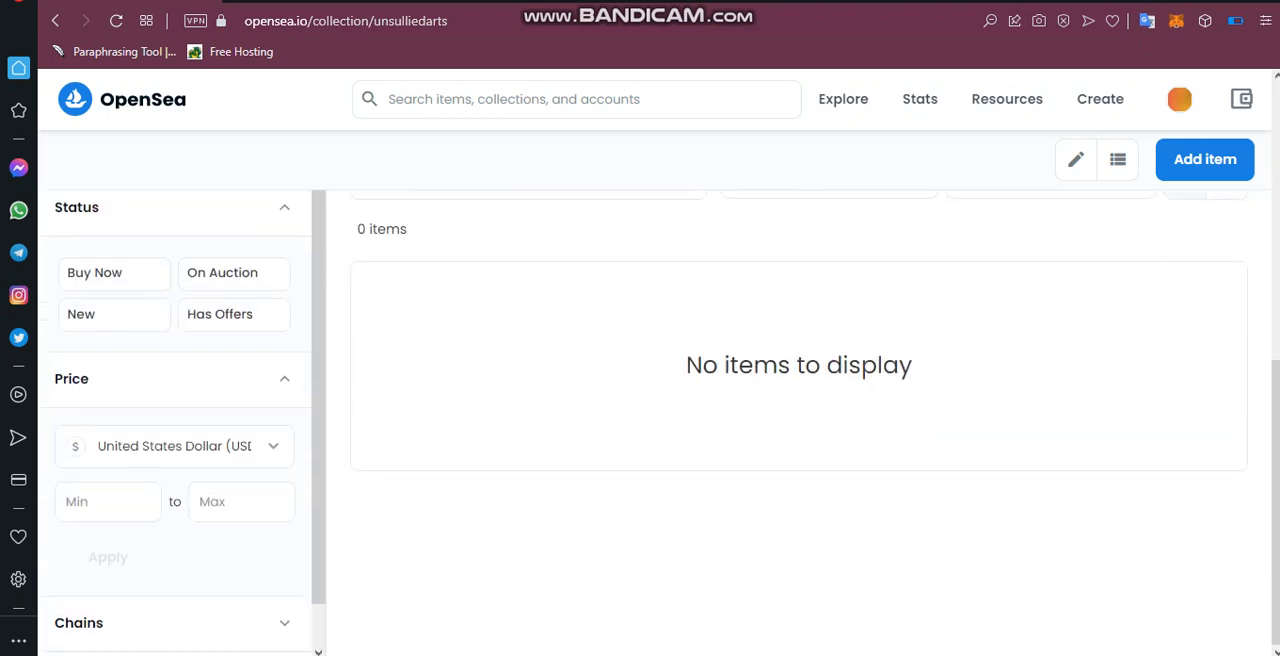
pyautogui.scroll(5, 660, 420)
pyautogui.scroll(-3, 660, 420)
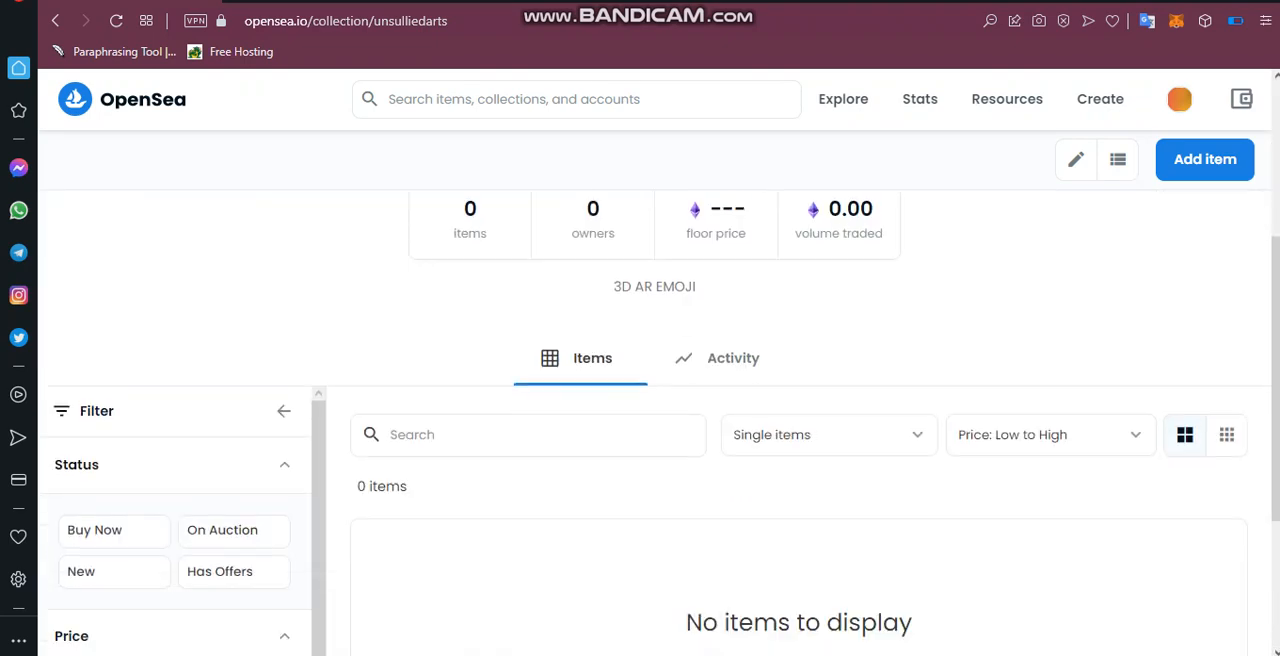
pyautogui.scroll(3, 660, 420)
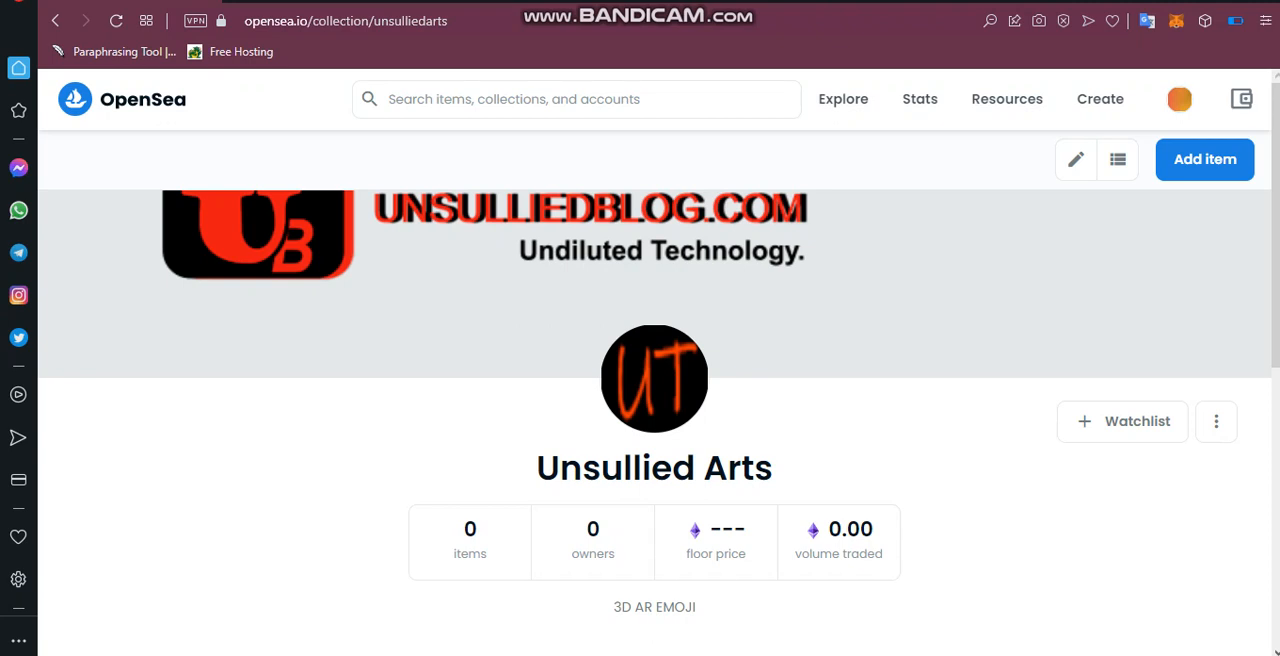
pyautogui.moveTo(1179, 99)
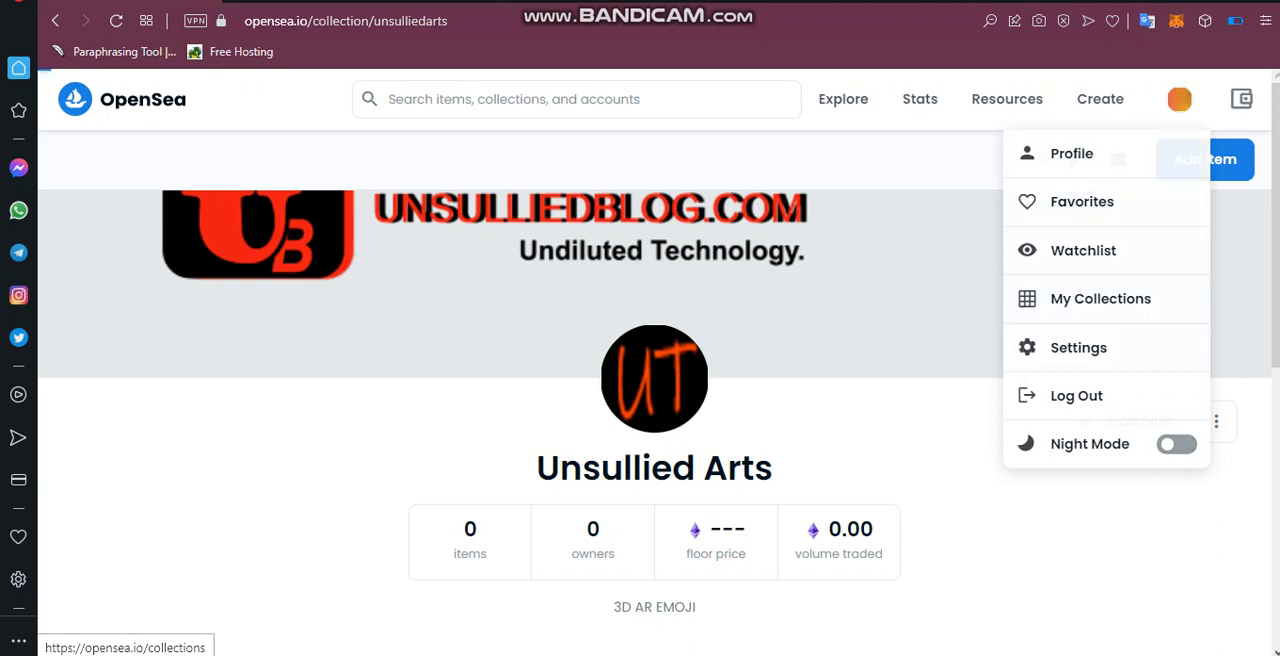
pyautogui.click(1100, 298)
pyautogui.scroll(-1, 640, 400)
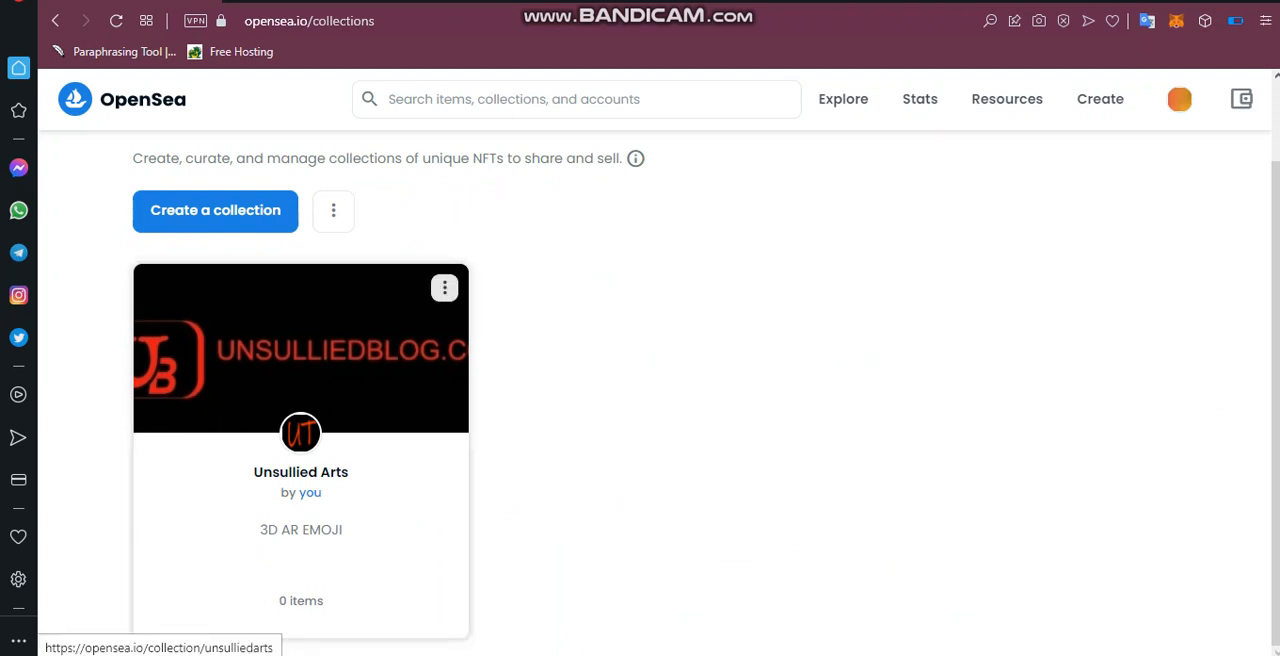
pyautogui.click(301, 452)
pyautogui.scroll(-5, 660, 420)
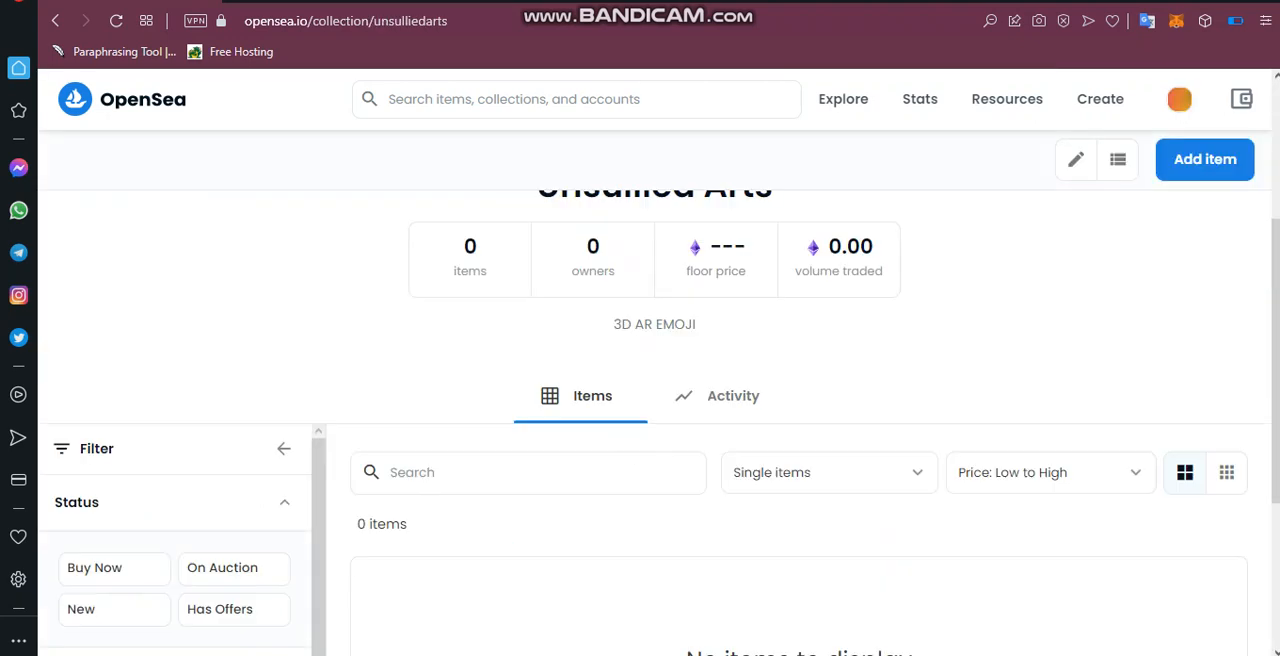
pyautogui.scroll(5, 660, 420)
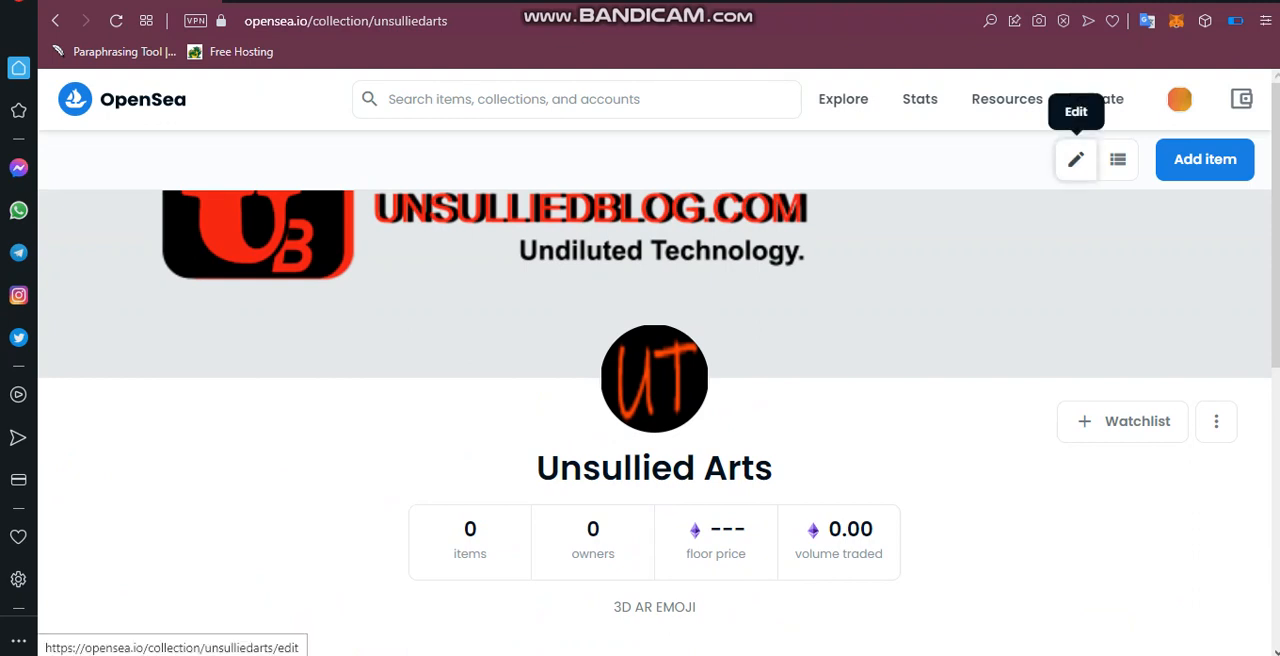
# Open the Unsullied Arts collection for editing and review its images, name, URL, category, creator earnings, blockchain and display theme.
pyautogui.click(1076, 159)
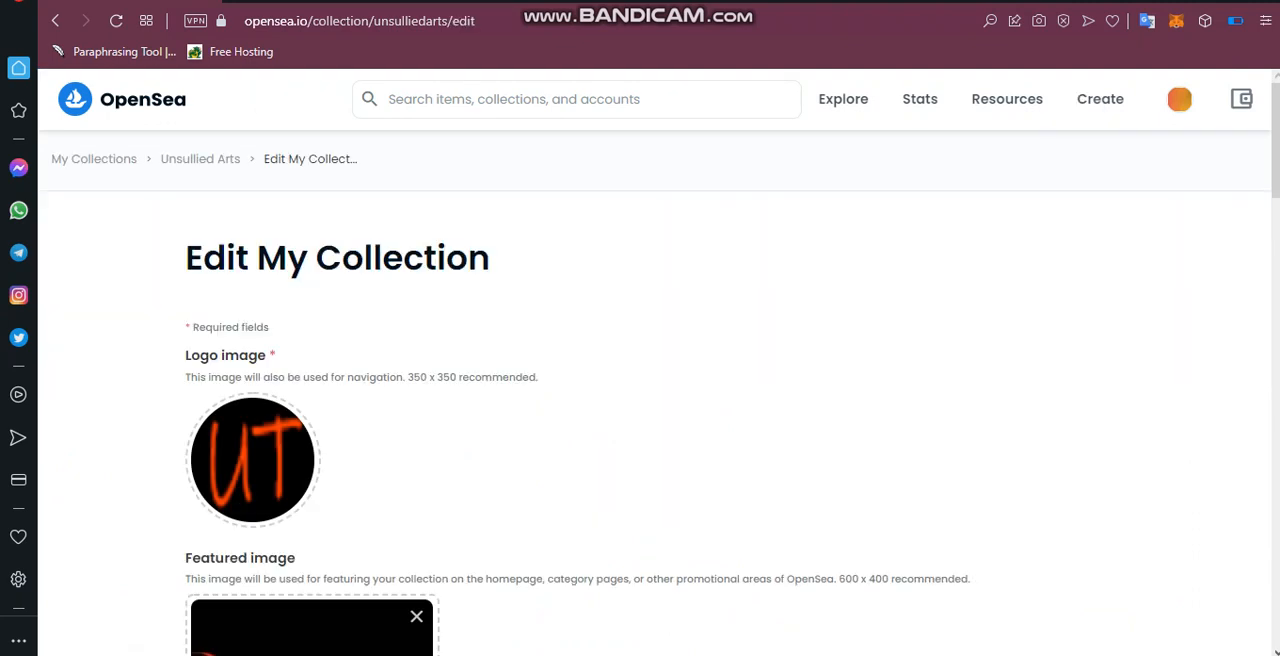
pyautogui.scroll(-5, 654, 395)
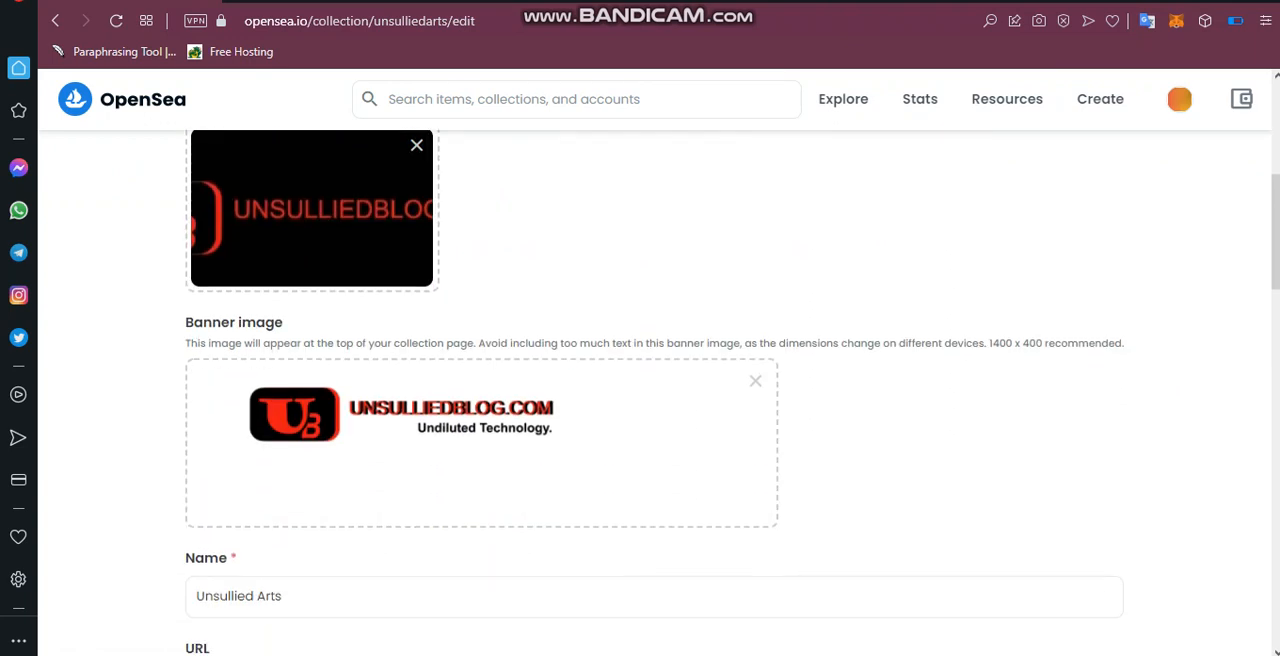
pyautogui.scroll(-2, 654, 395)
pyautogui.scroll(-5, 654, 395)
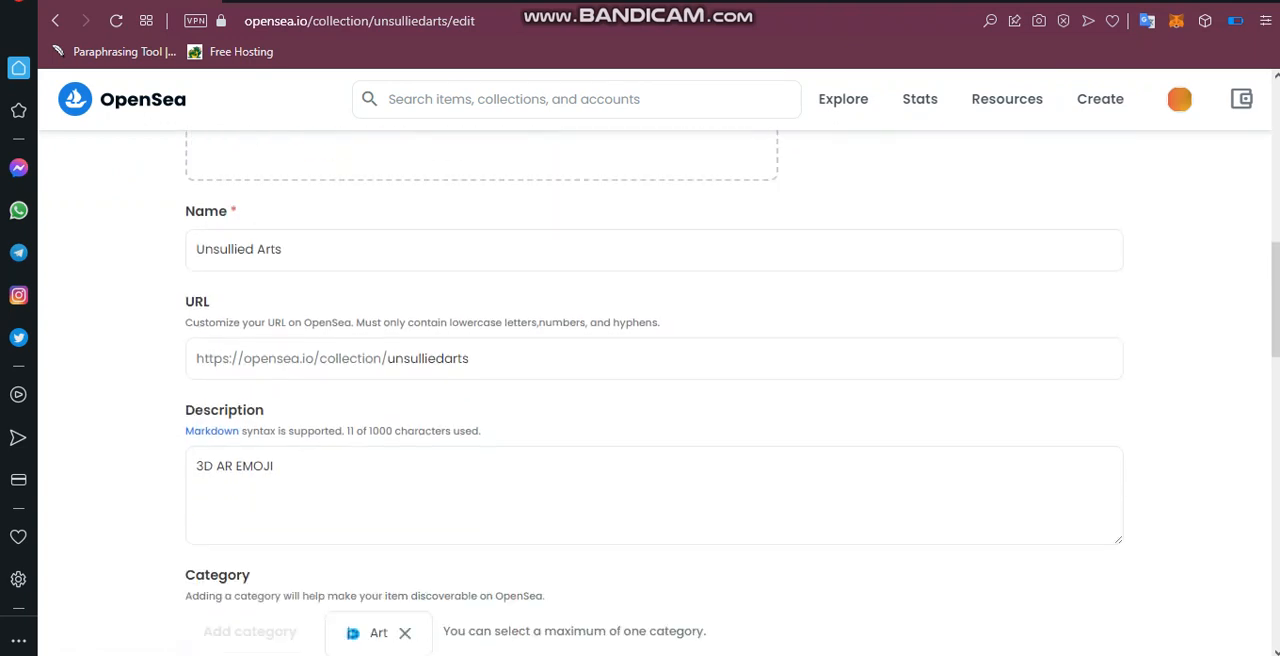
pyautogui.scroll(2, 654, 395)
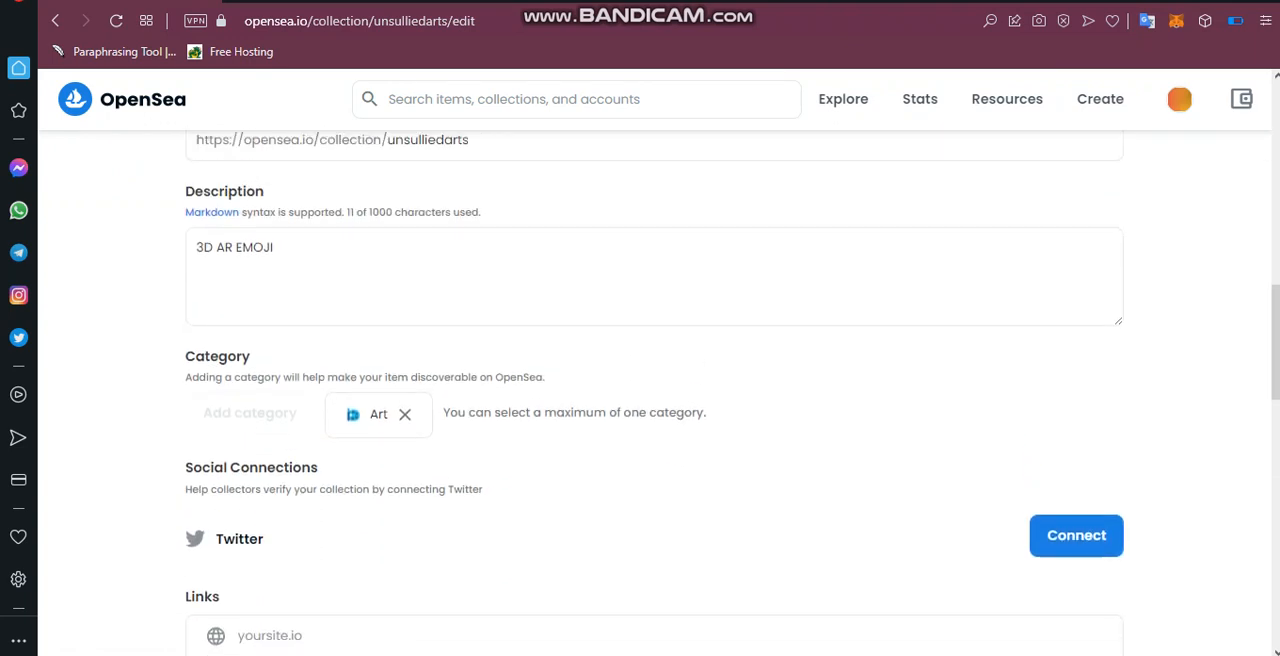
pyautogui.scroll(-6, 654, 395)
pyautogui.scroll(-2, 654, 395)
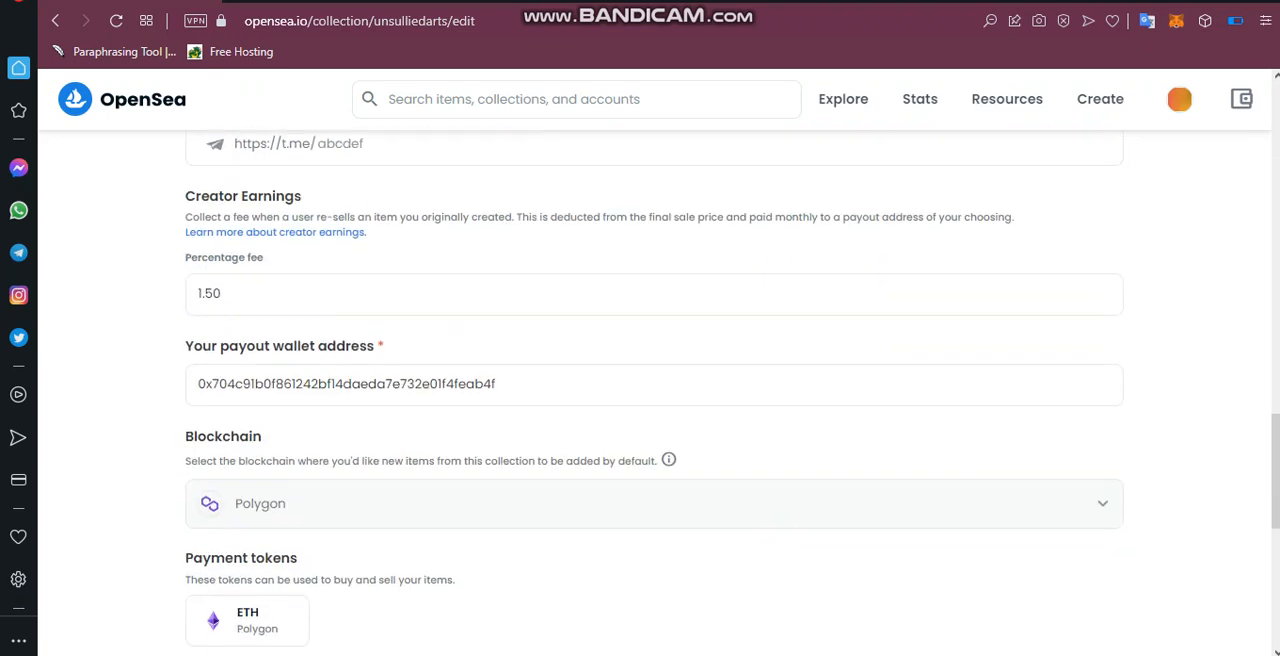
pyautogui.scroll(-2, 654, 395)
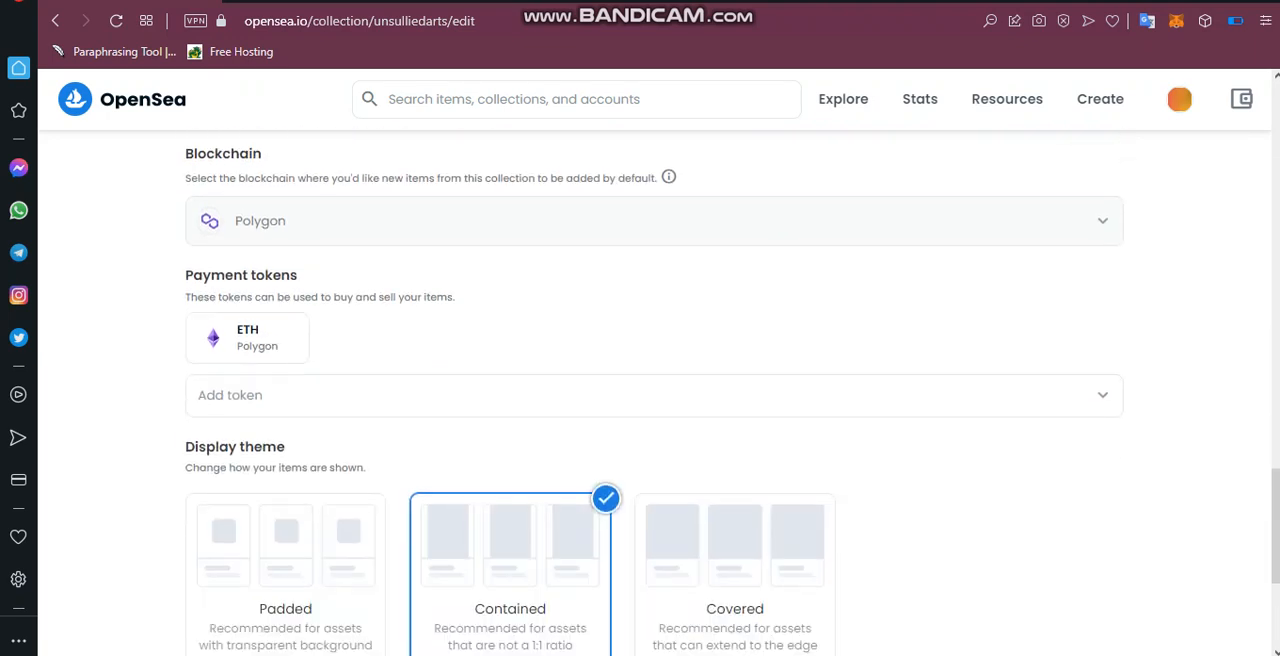
pyautogui.scroll(-3, 654, 395)
pyautogui.scroll(-1, 654, 395)
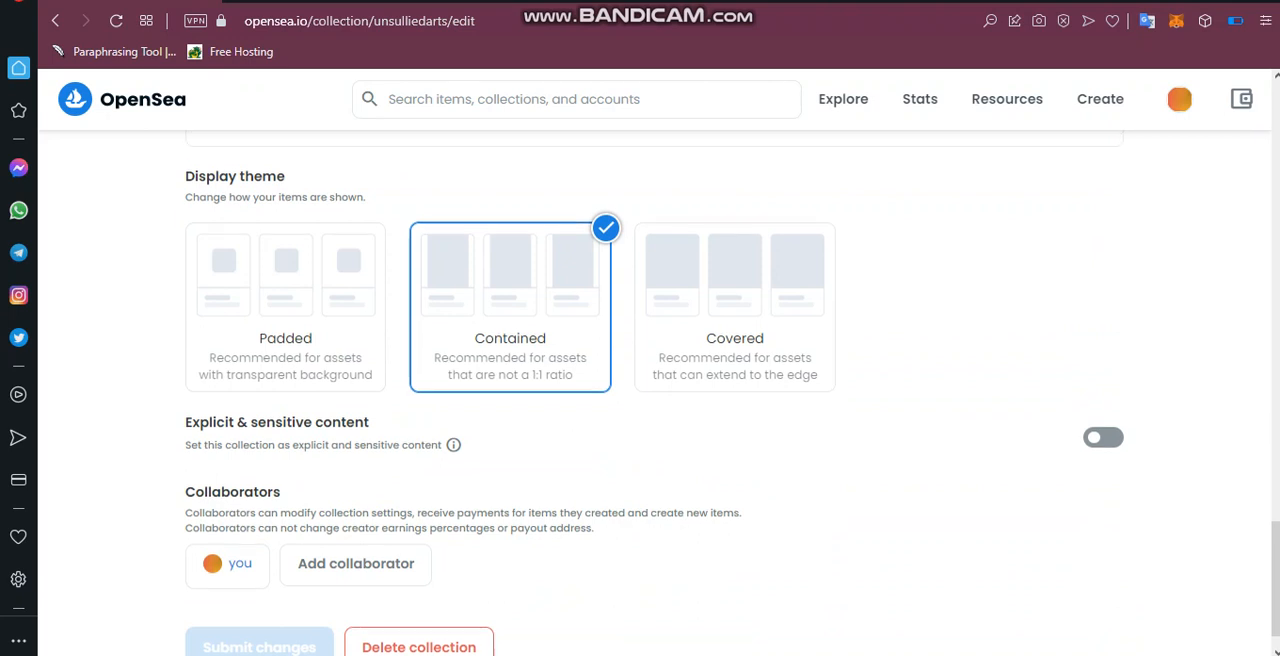
pyautogui.scroll(5, 654, 395)
pyautogui.scroll(-1, 654, 395)
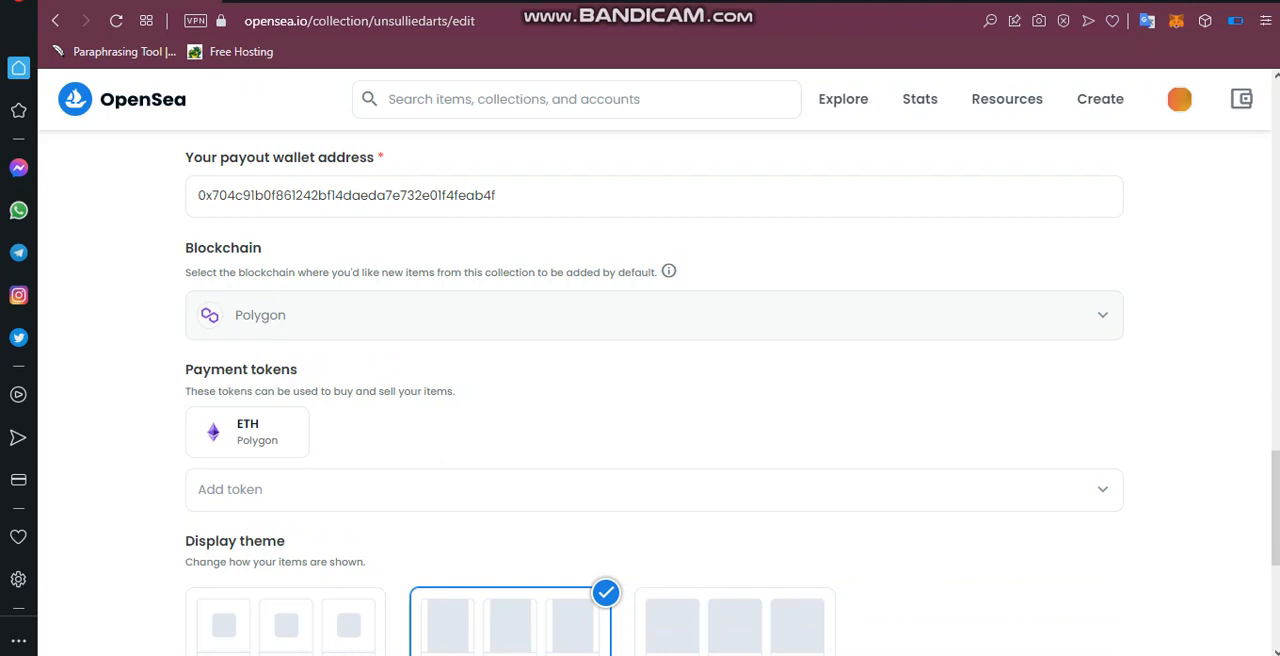
pyautogui.scroll(15, 654, 393)
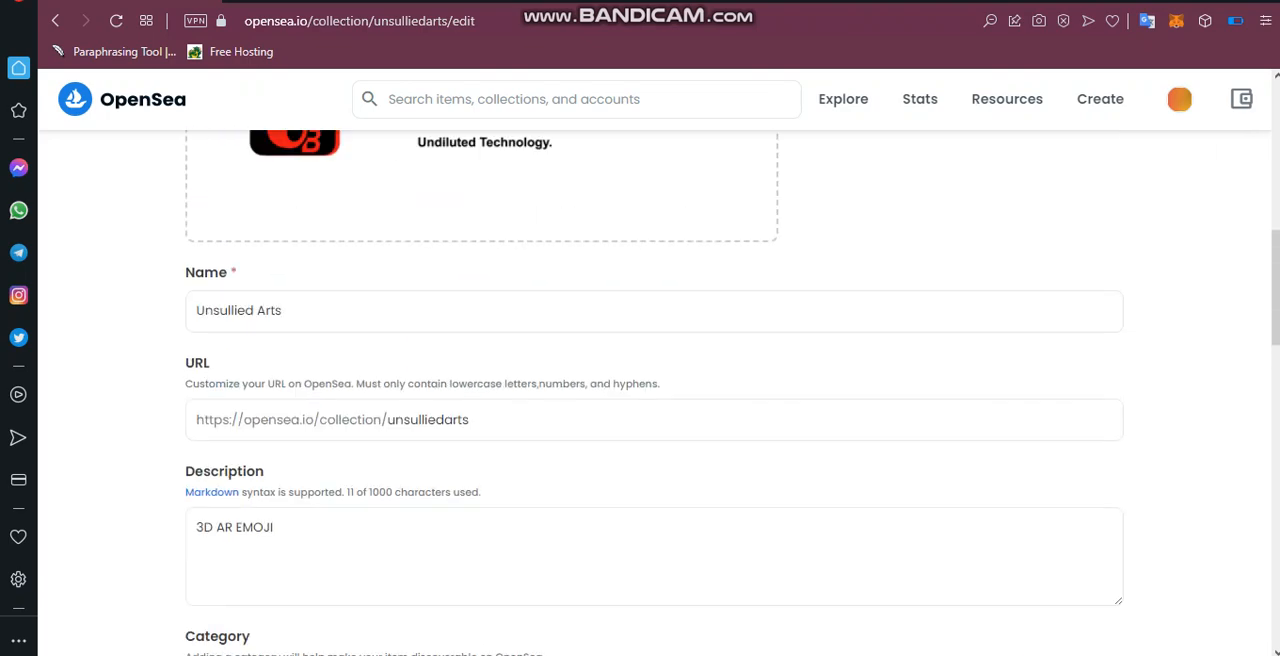
pyautogui.scroll(1, 654, 393)
pyautogui.scroll(5, 654, 393)
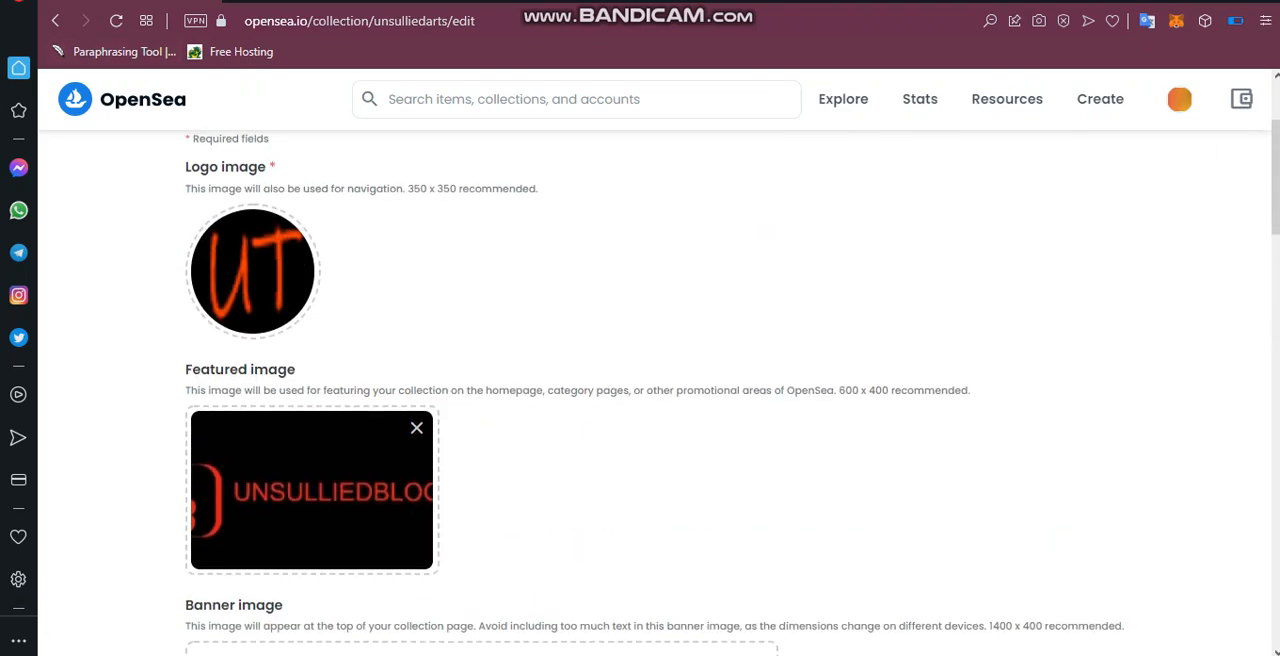
# Start a new item in the Unsullied Arts collection and upload AREmoji_20220408_161728_72.png as its media.
pyautogui.click(200, 158)
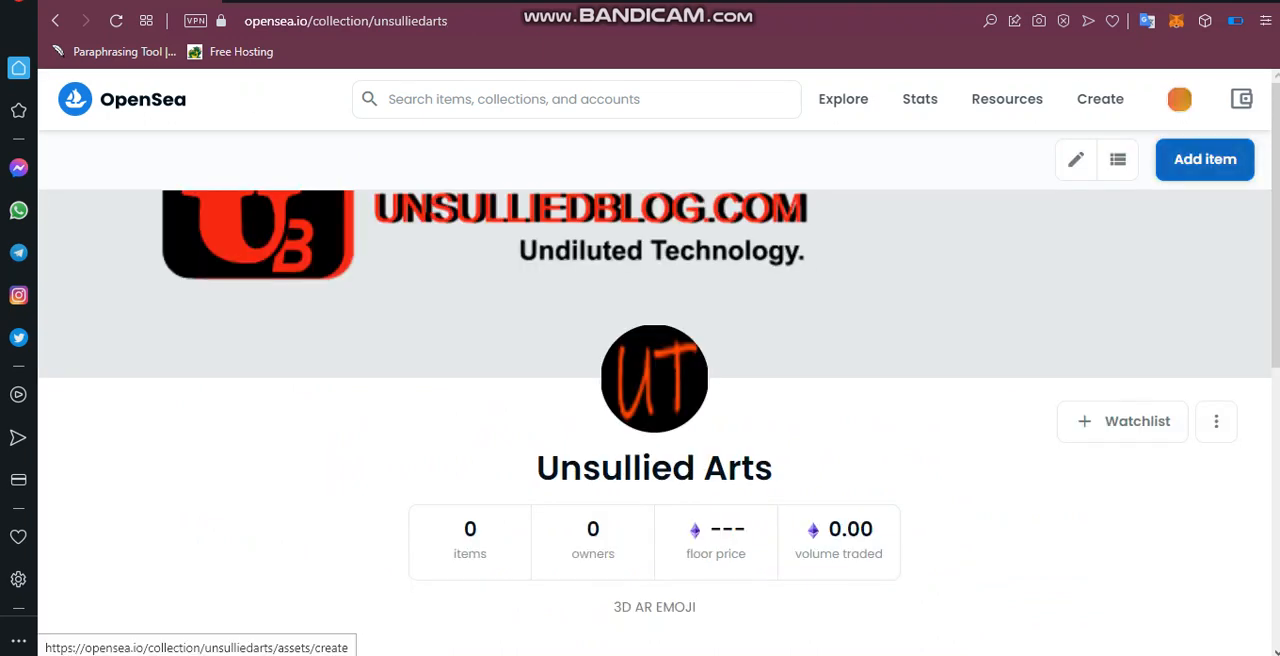
pyautogui.click(1205, 159)
pyautogui.scroll(-2, 640, 400)
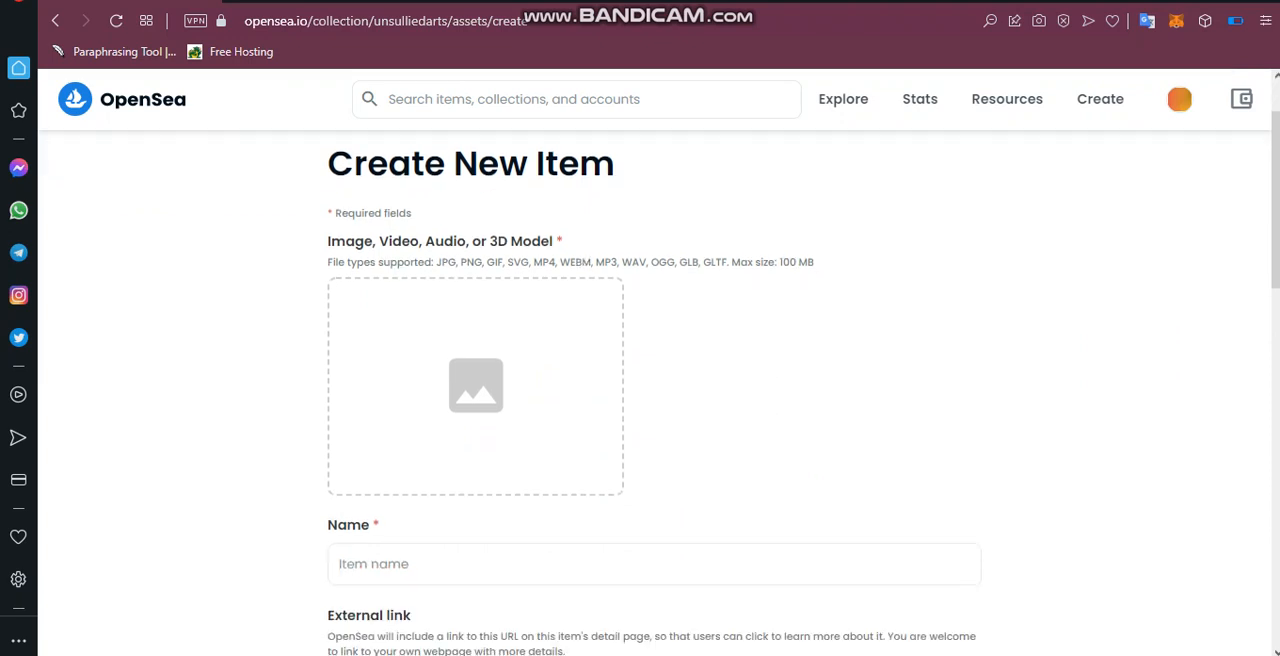
pyautogui.scroll(1, 640, 400)
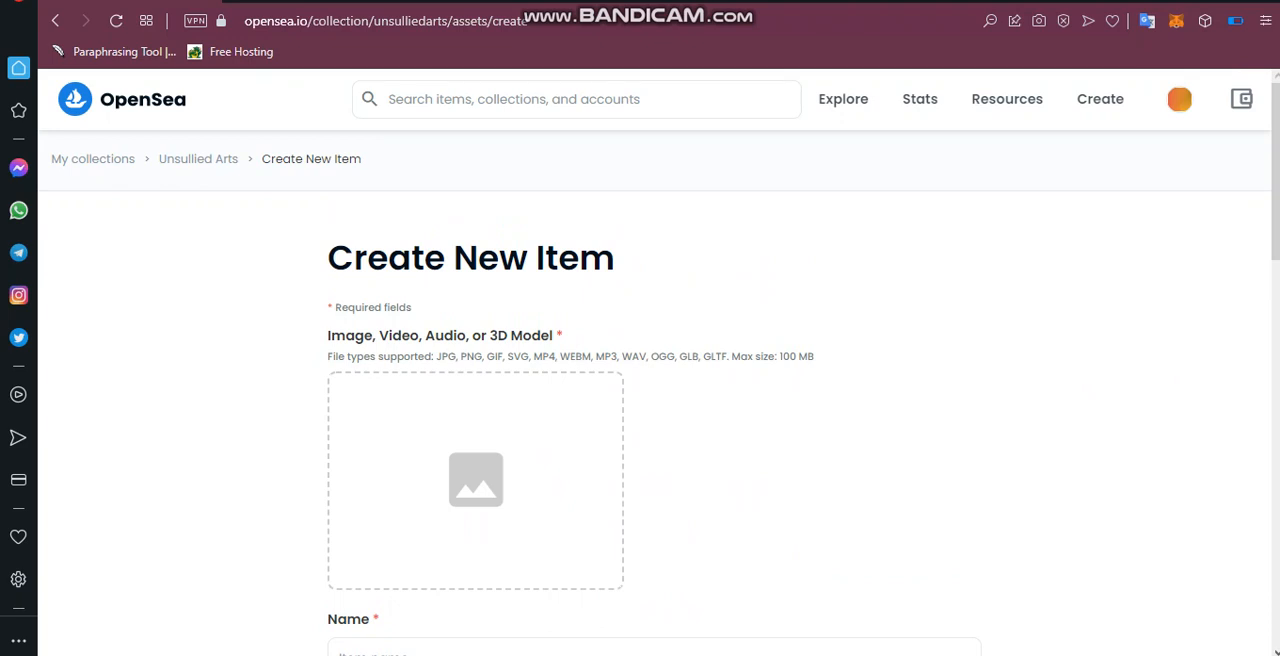
pyautogui.scroll(-2, 475, 400)
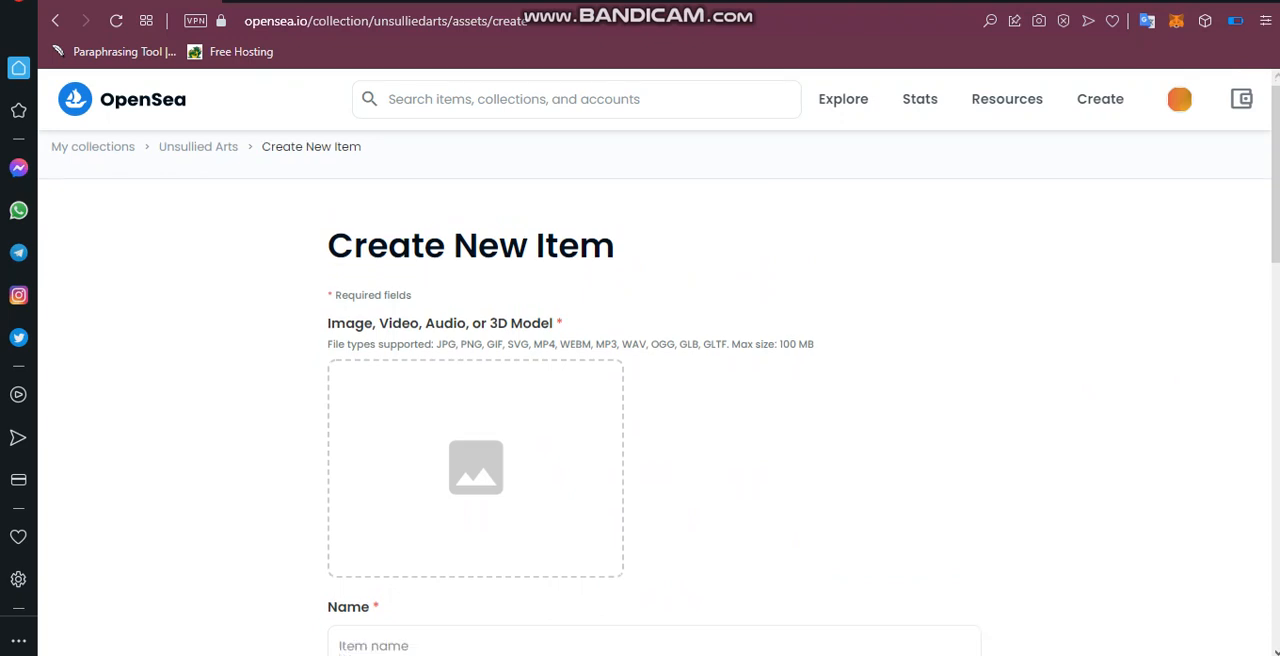
pyautogui.click(475, 385)
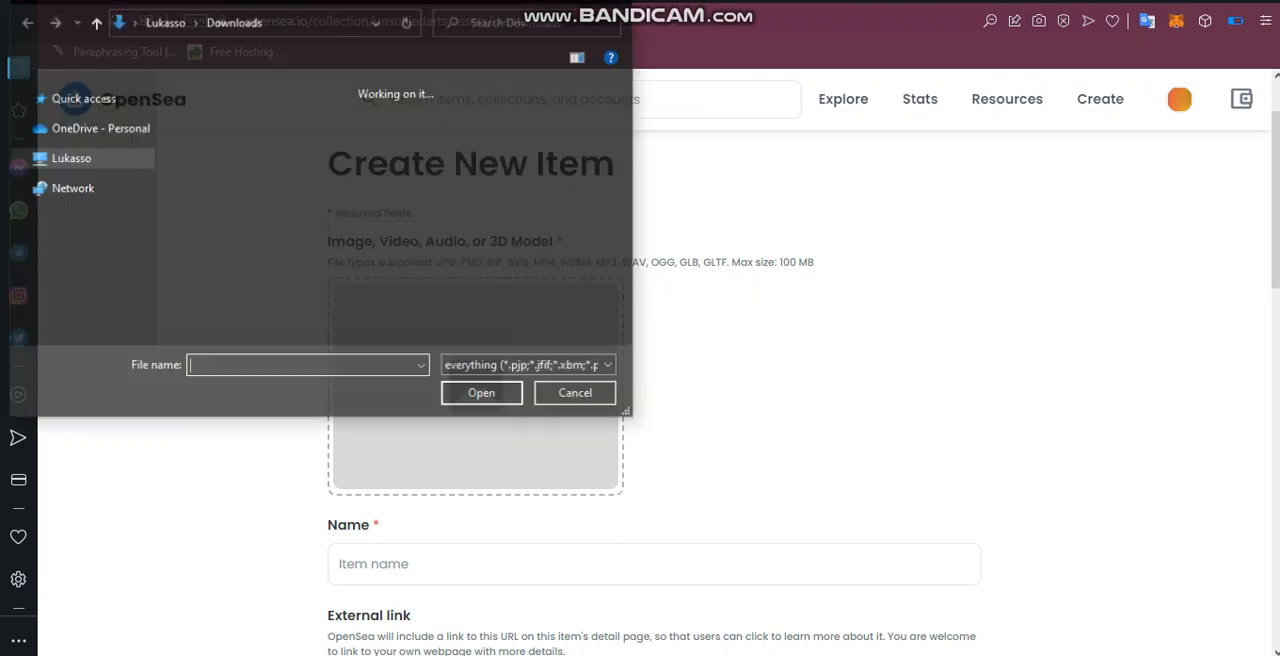
pyautogui.click(556, 165)
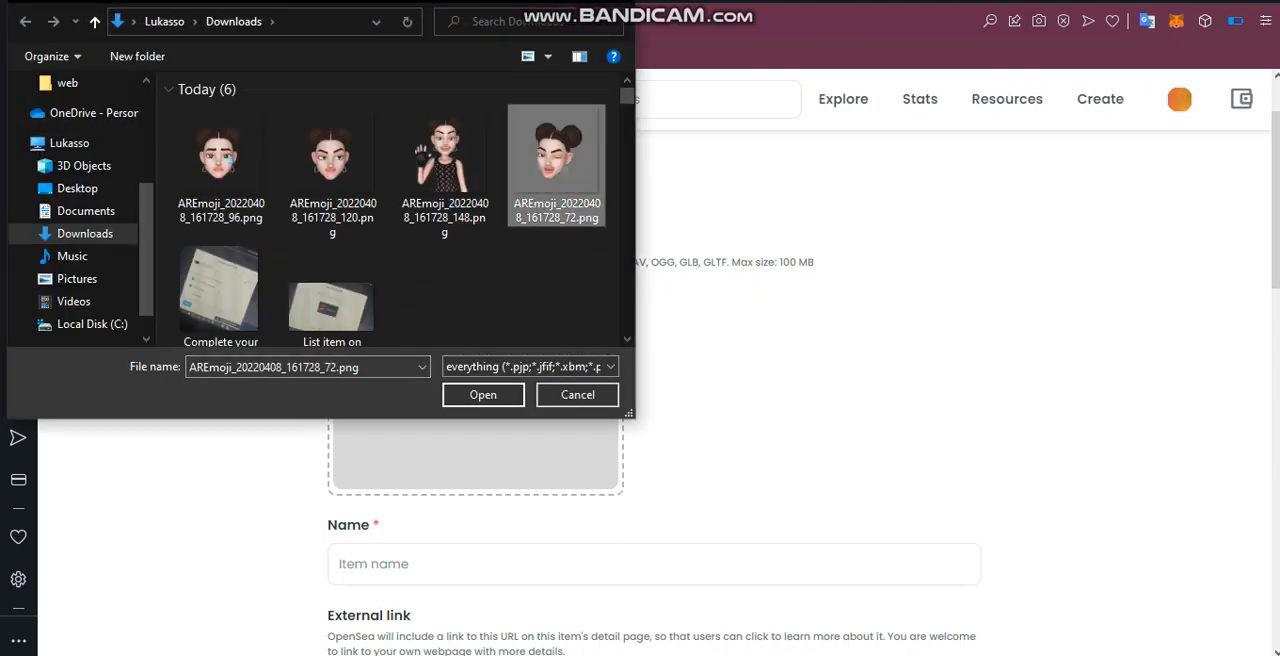
pyautogui.click(483, 395)
# Review the new item's name, external link, description, collection, trait options and supply.
pyautogui.scroll(-3, 654, 400)
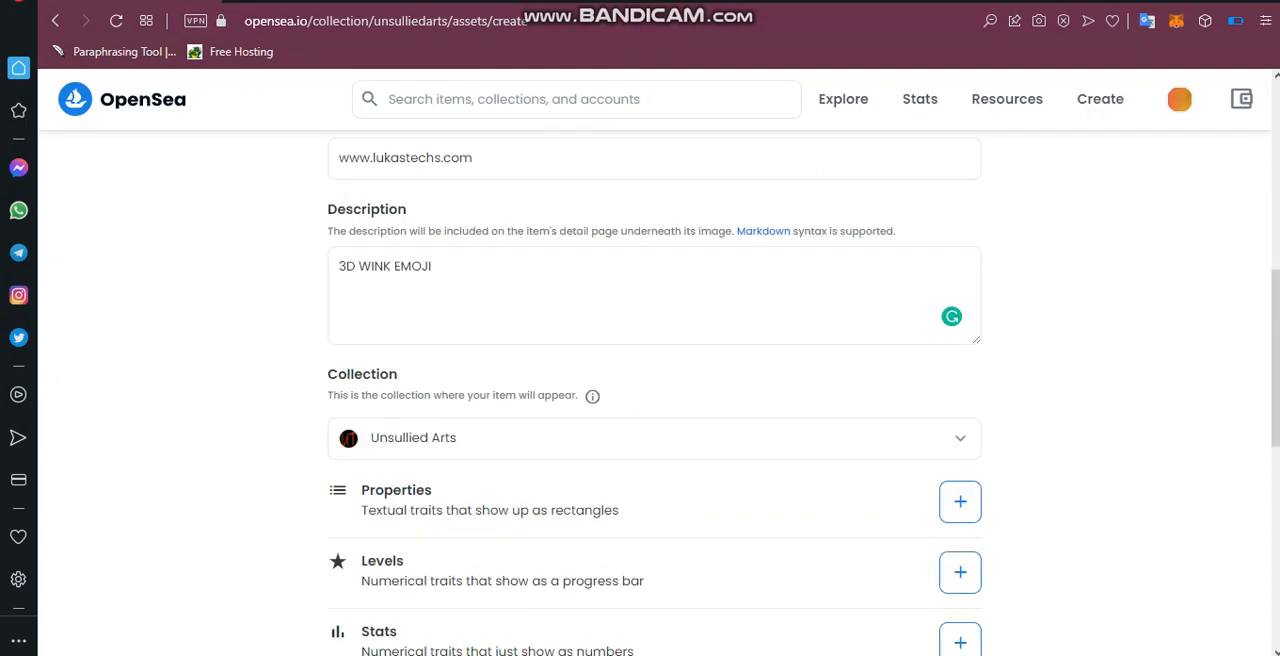
pyautogui.scroll(5, 654, 400)
pyautogui.scroll(-5, 654, 400)
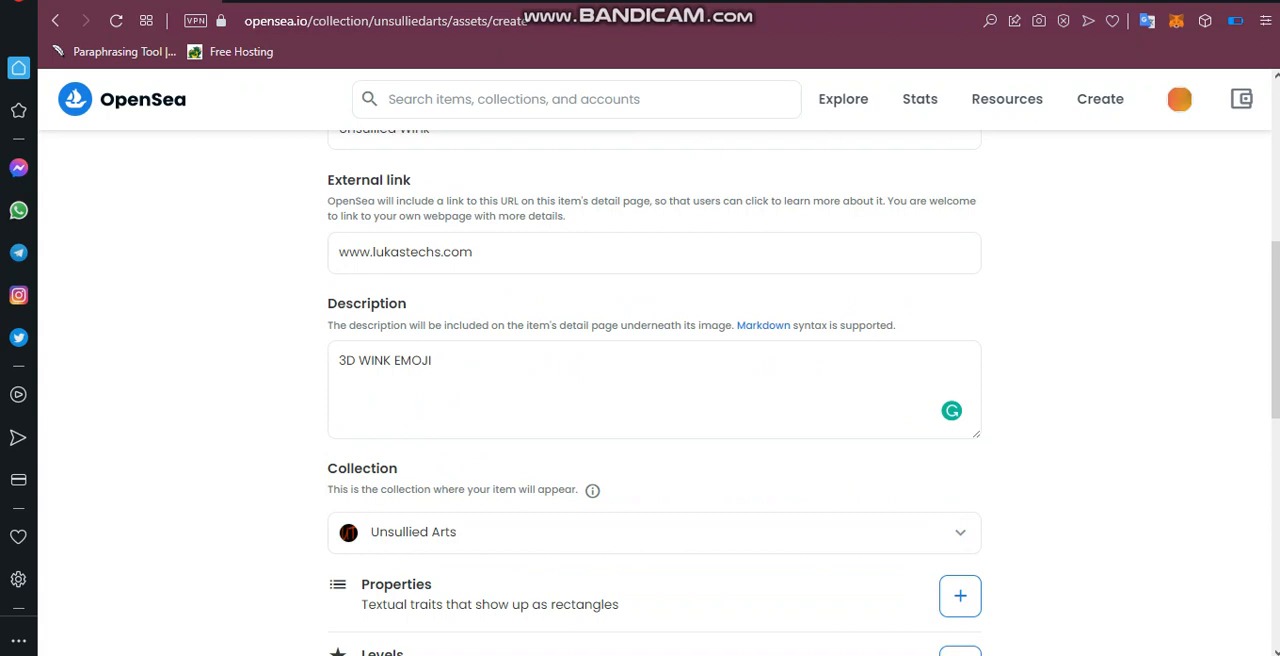
pyautogui.scroll(-3, 654, 400)
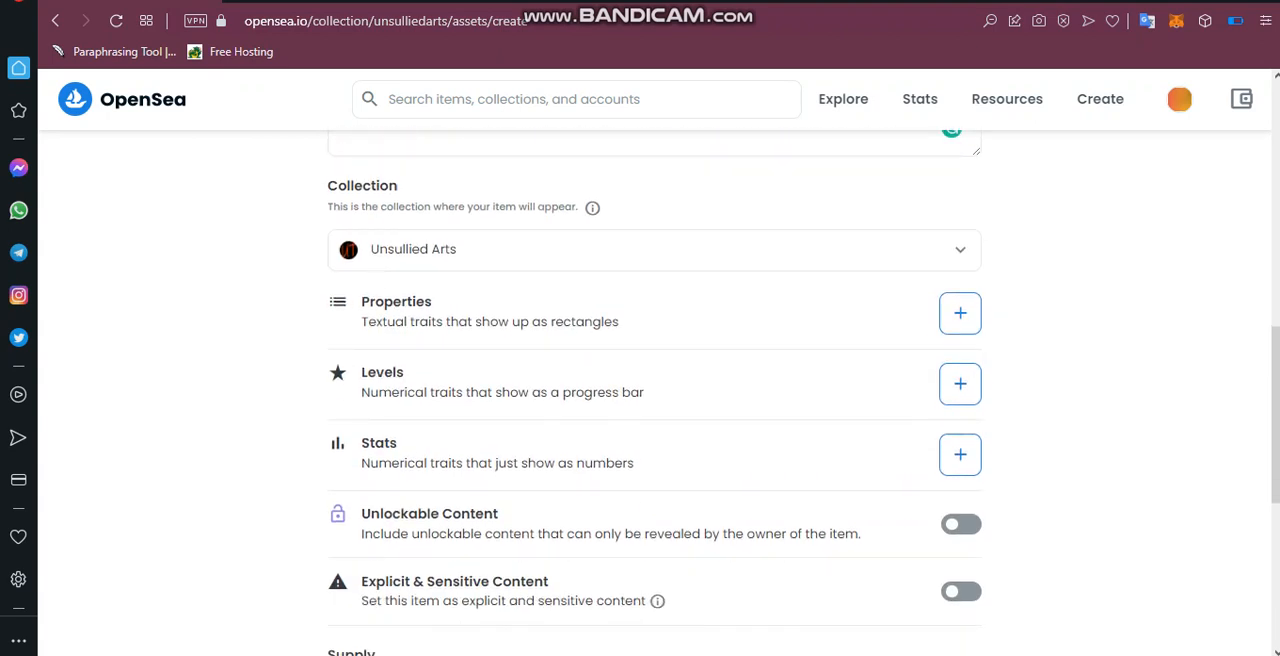
pyautogui.scroll(-5, 654, 400)
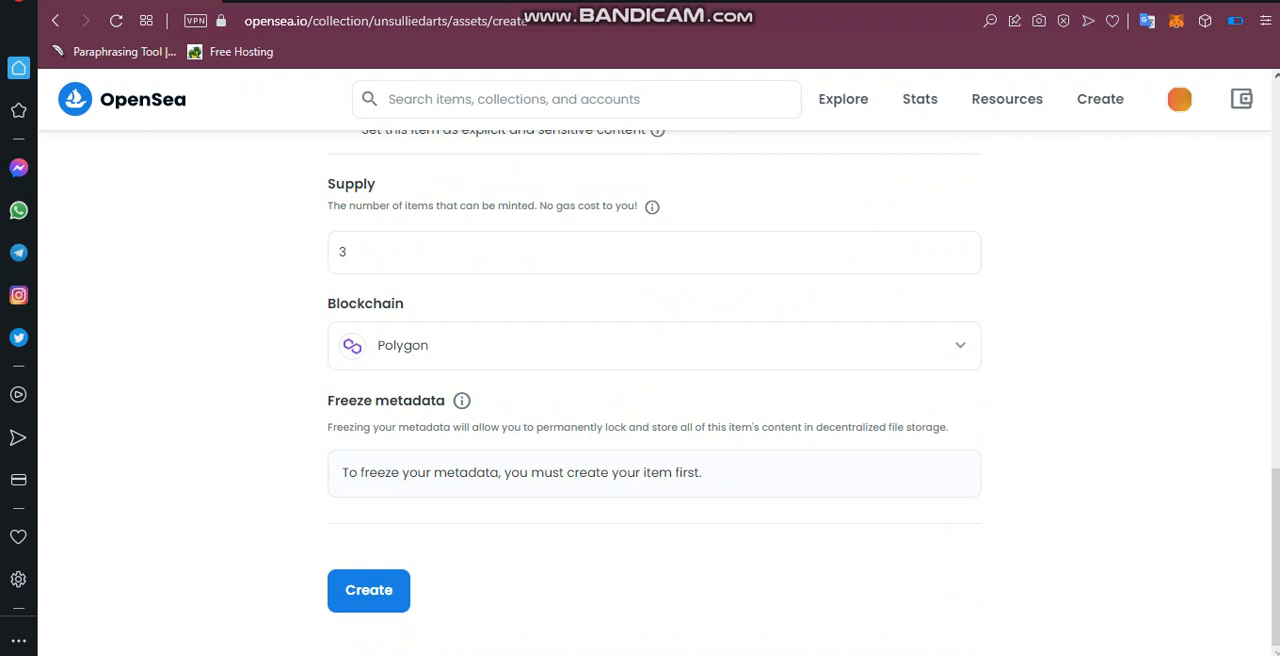
# Switch the new item's blockchain to Ethereum and back to Polygon.
pyautogui.click(654, 346)
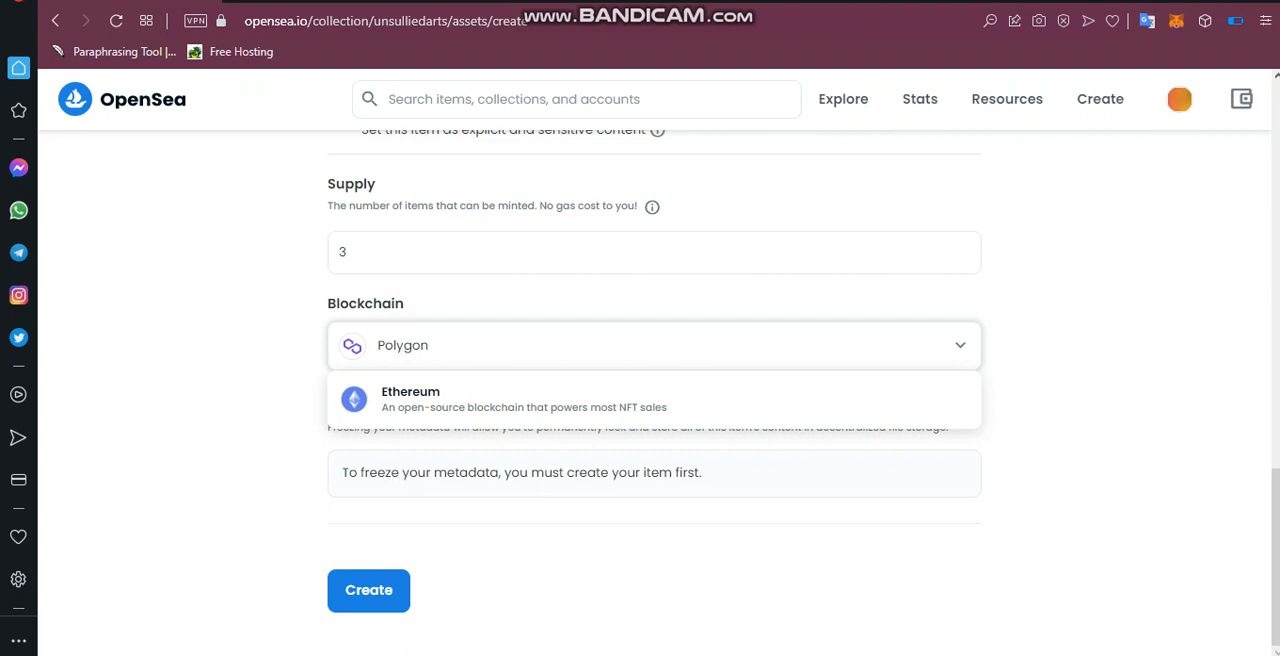
pyautogui.click(654, 400)
pyautogui.click(654, 346)
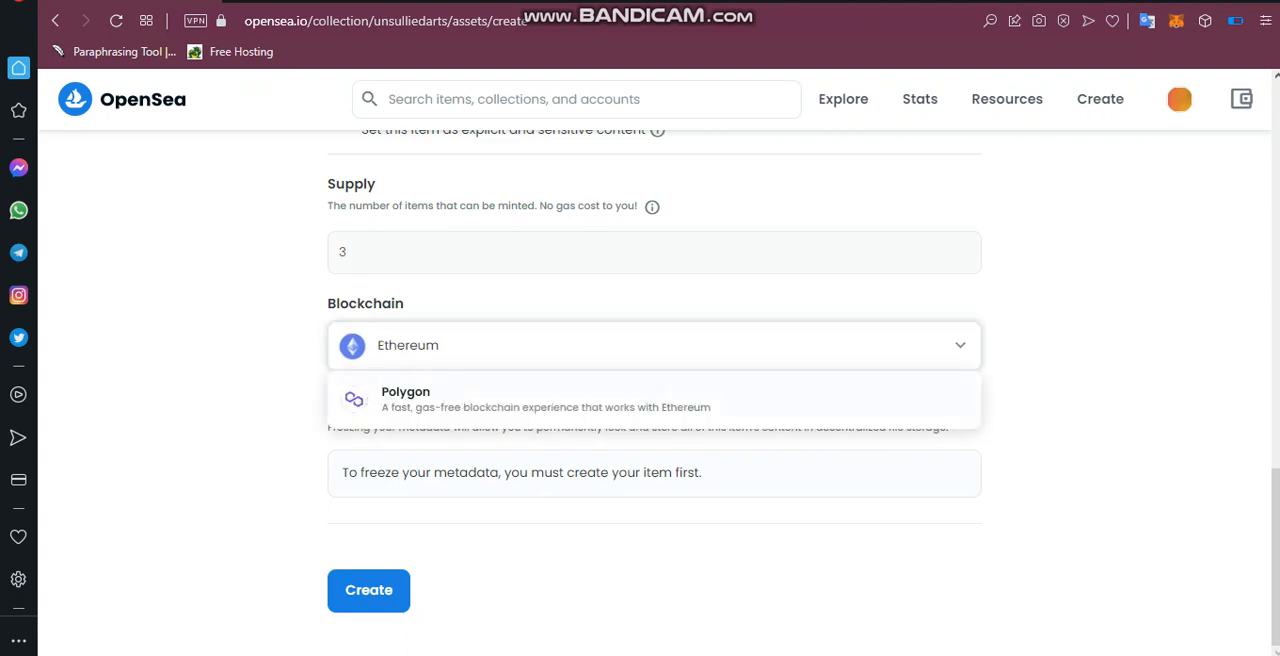
pyautogui.click(654, 400)
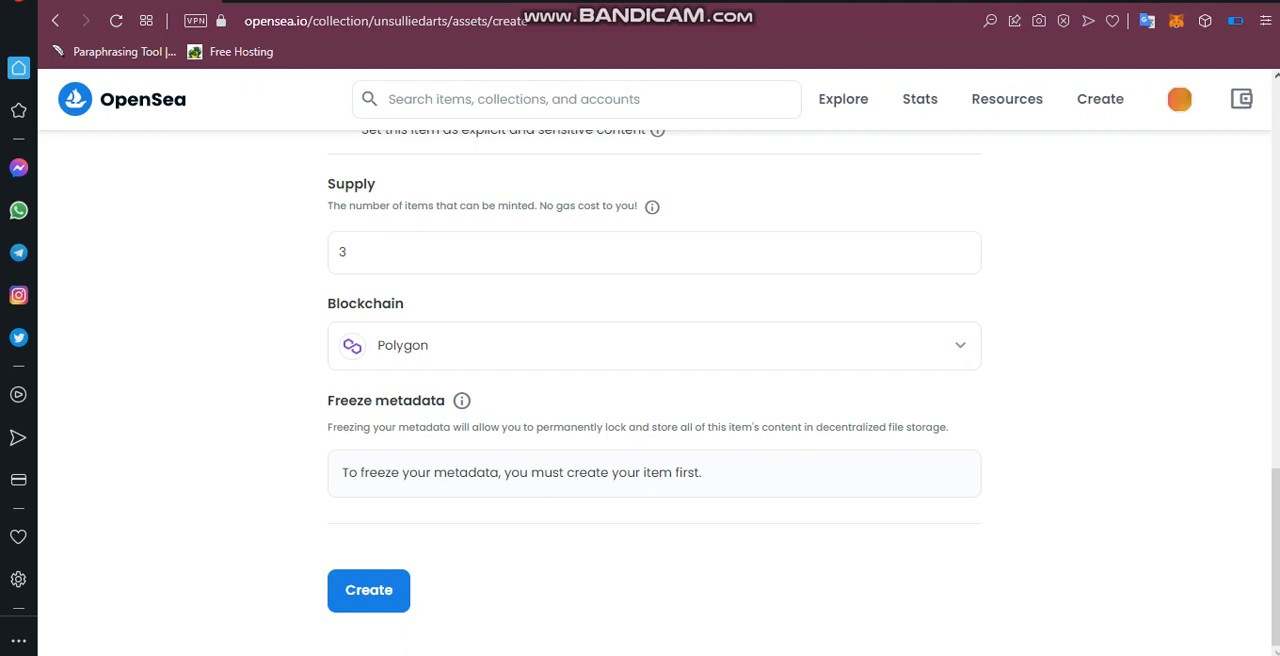
# Create the Unsullied Wink item and dismiss the creation dialog.
pyautogui.click(368, 590)
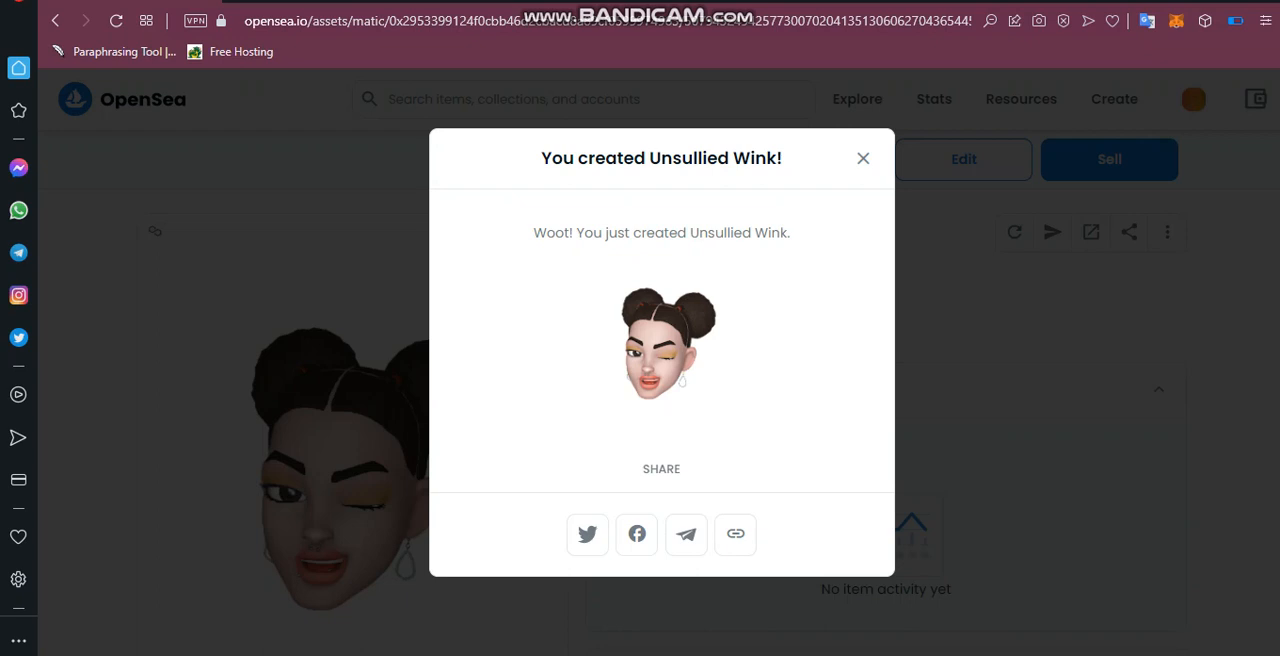
pyautogui.click(863, 158)
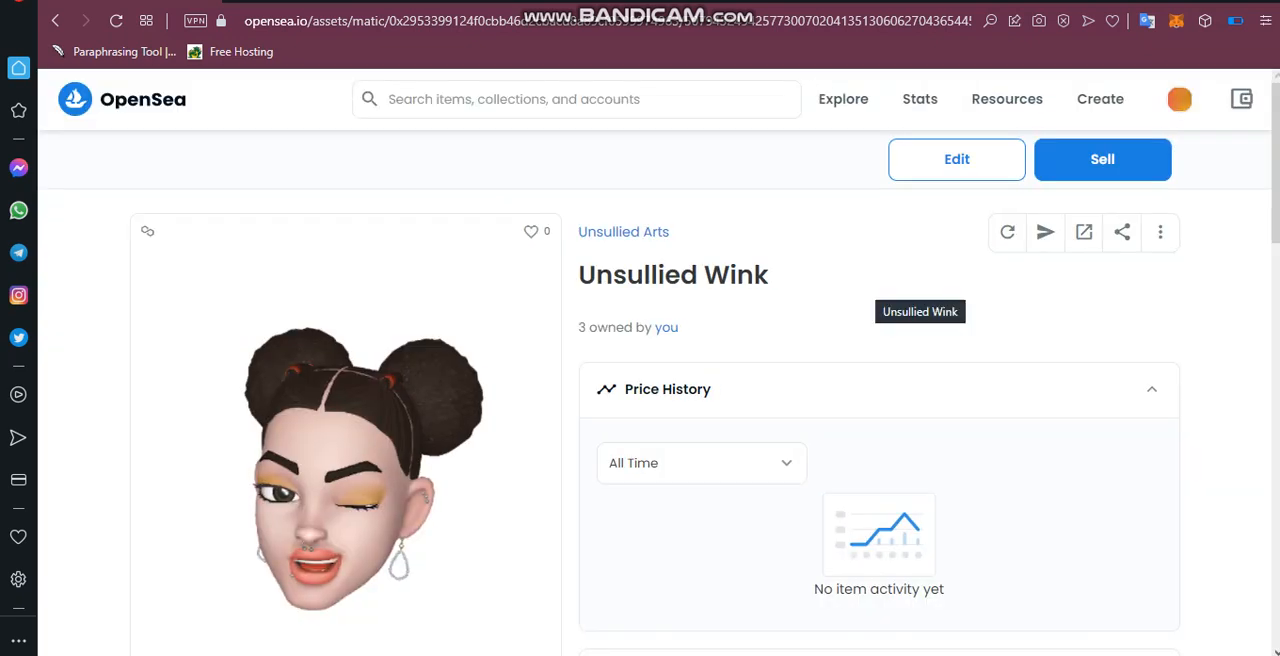
# Look over the Unsullied Wink item page and open its form for listing the item for sale.
pyautogui.scroll(-4, 860, 300)
pyautogui.scroll(4, 650, 400)
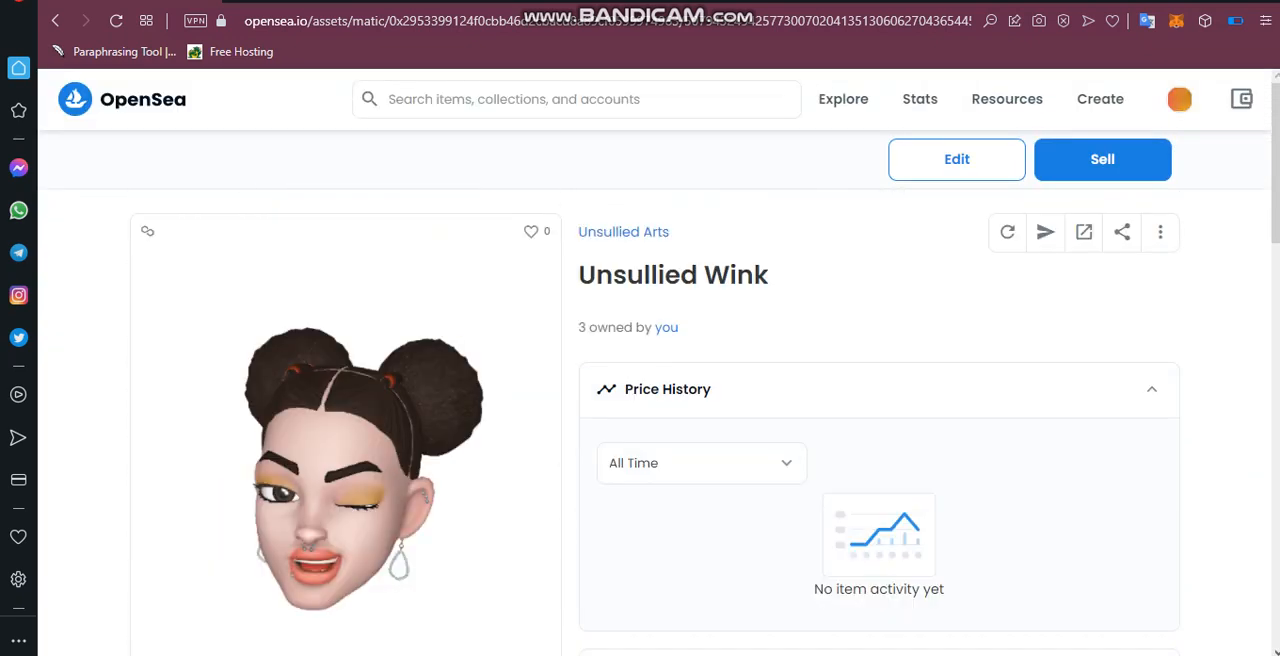
pyautogui.scroll(-1, 860, 400)
pyautogui.scroll(1, 860, 400)
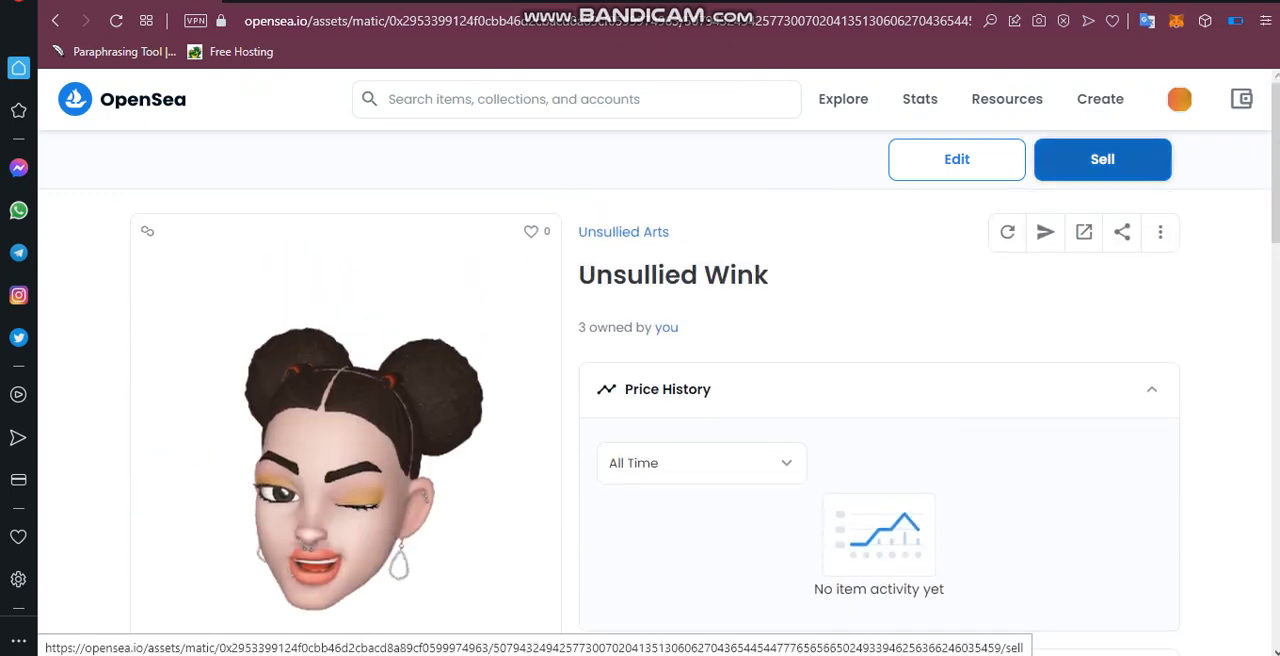
pyautogui.click(1102, 160)
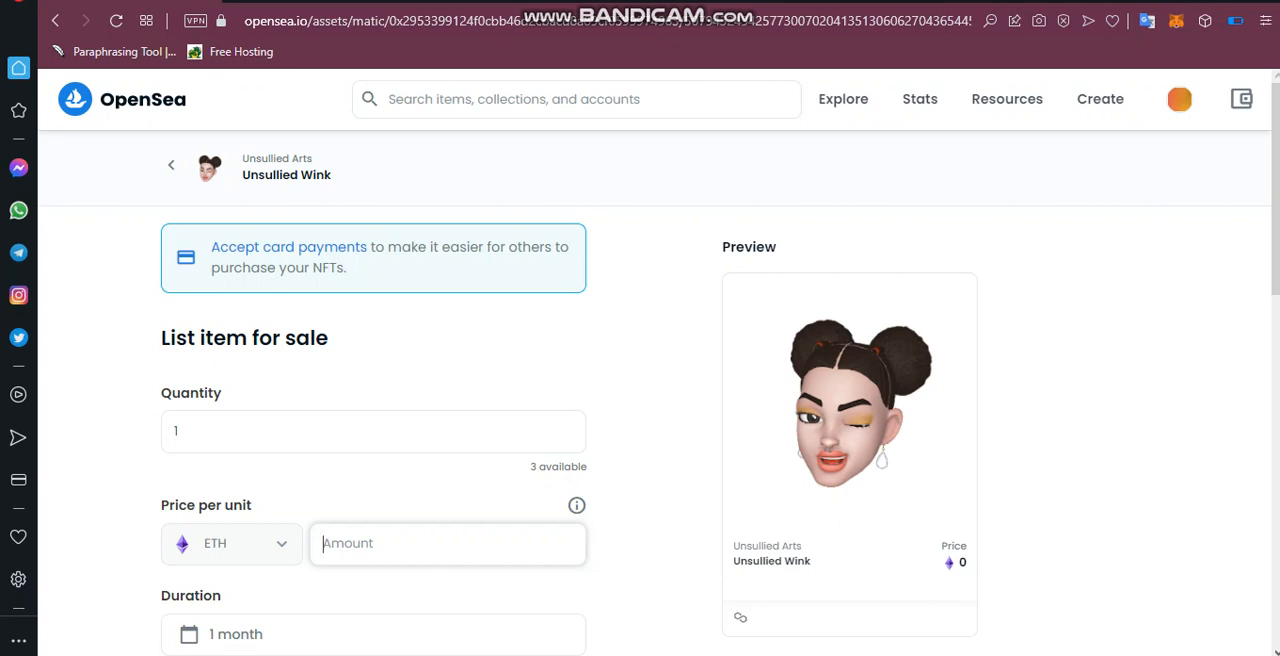
# Set the quantity of Unsullied Wink units offered in the sale listing to 2.
pyautogui.scroll(-2, 400, 420)
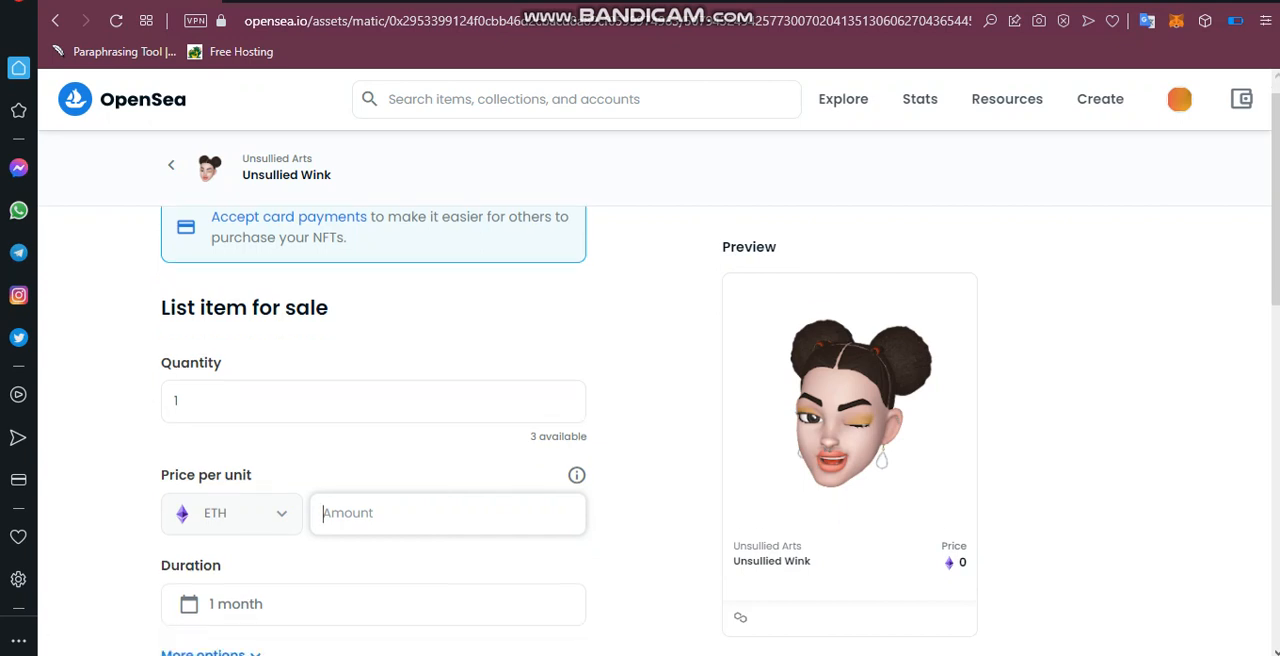
pyautogui.scroll(1, 400, 355)
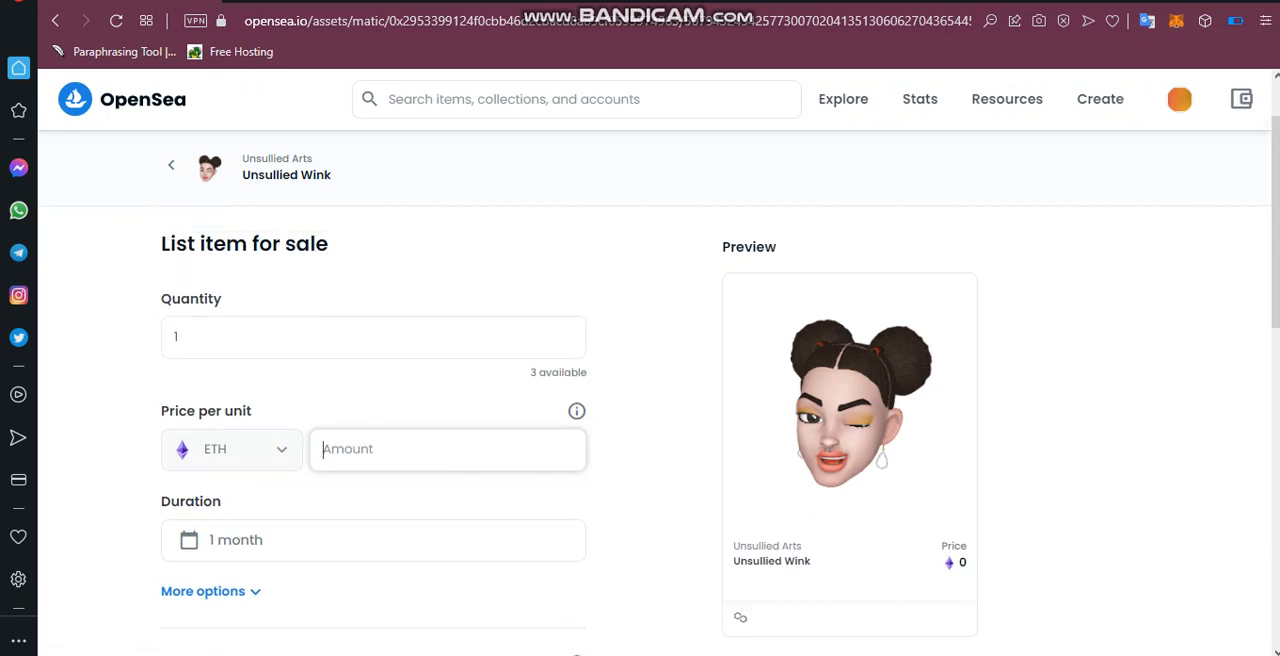
pyautogui.click(373, 338)
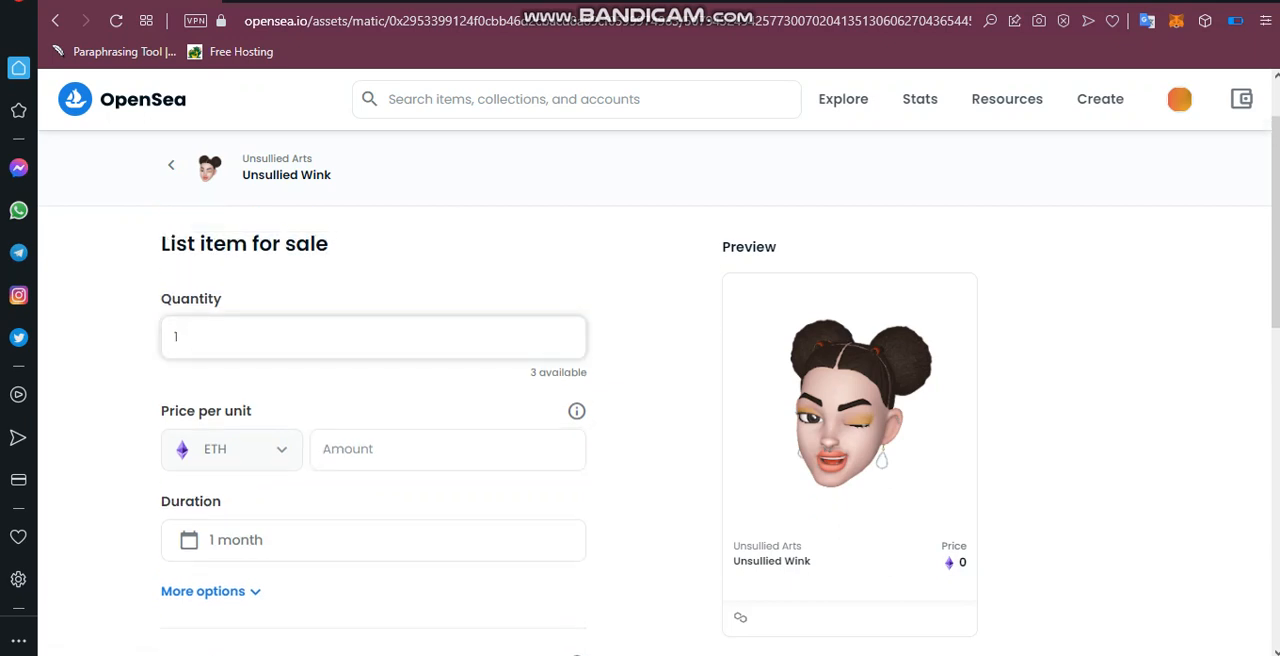
pyautogui.press('BackSpace')
pyautogui.write('2')
pyautogui.click(652, 400)
# Set the listing's price per unit to 0.04 ETH.
pyautogui.scroll(-1, 448, 417)
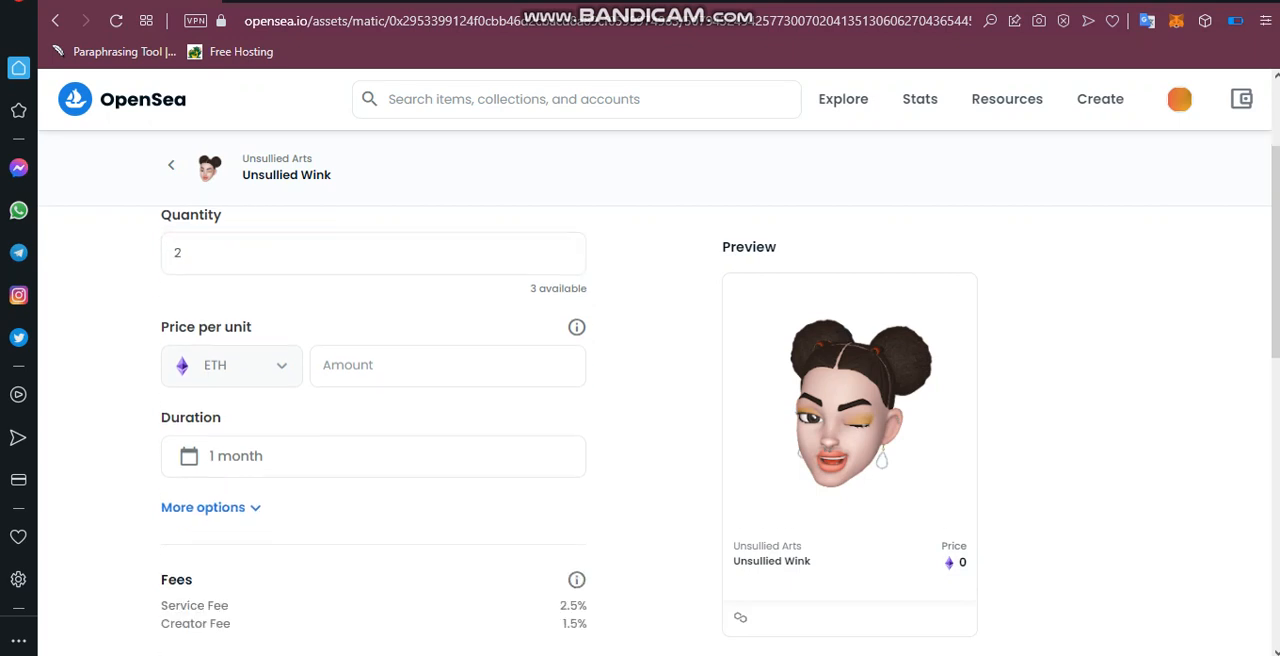
pyautogui.click(447, 355)
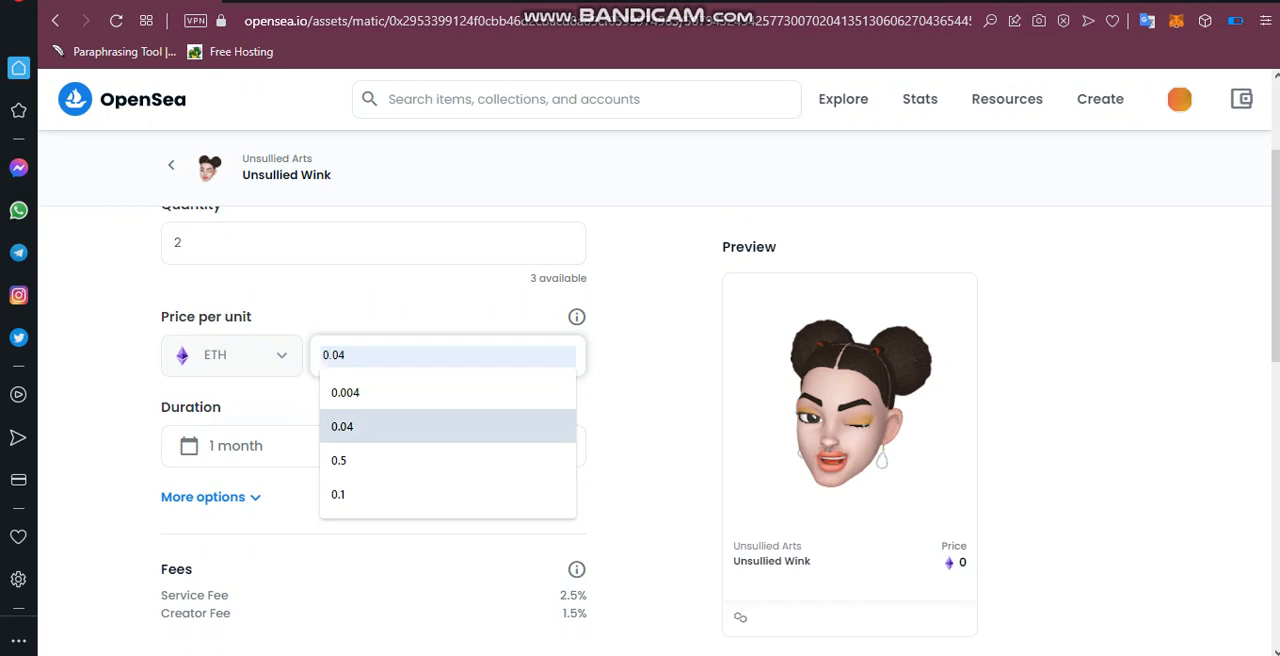
pyautogui.press('Return')
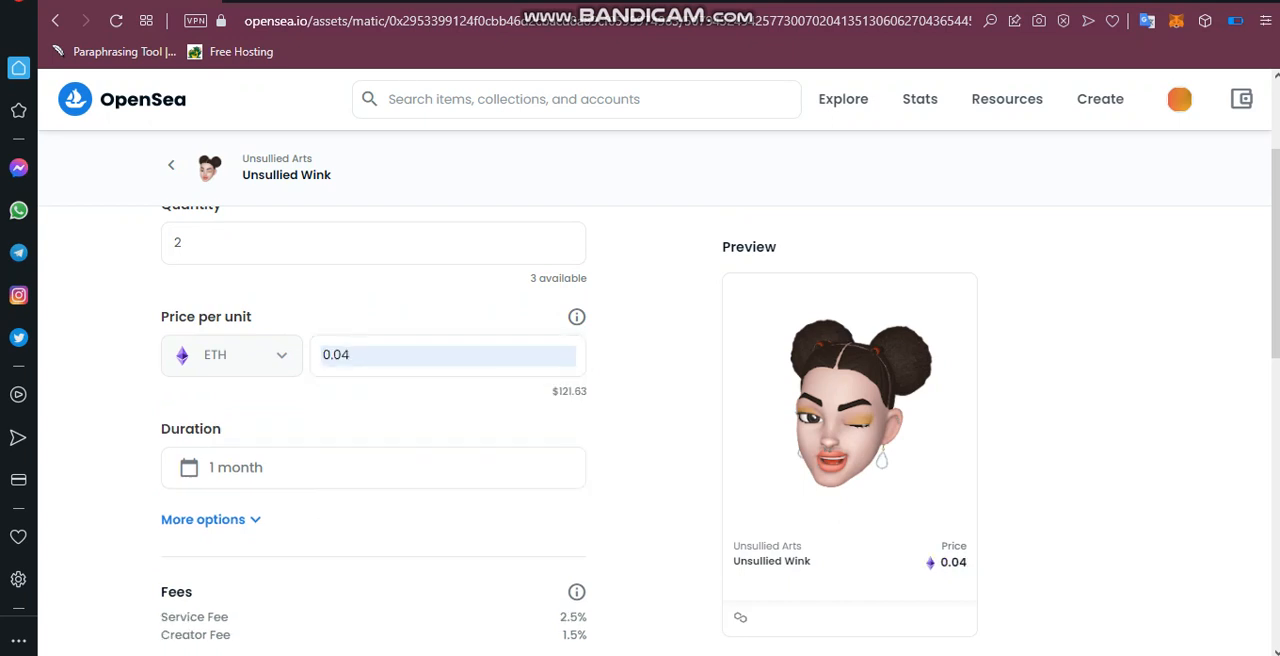
# Submit the listing, approve adding the Polygon network to MetaMask, and allow the wallet to switch to it.
pyautogui.scroll(-1, 640, 420)
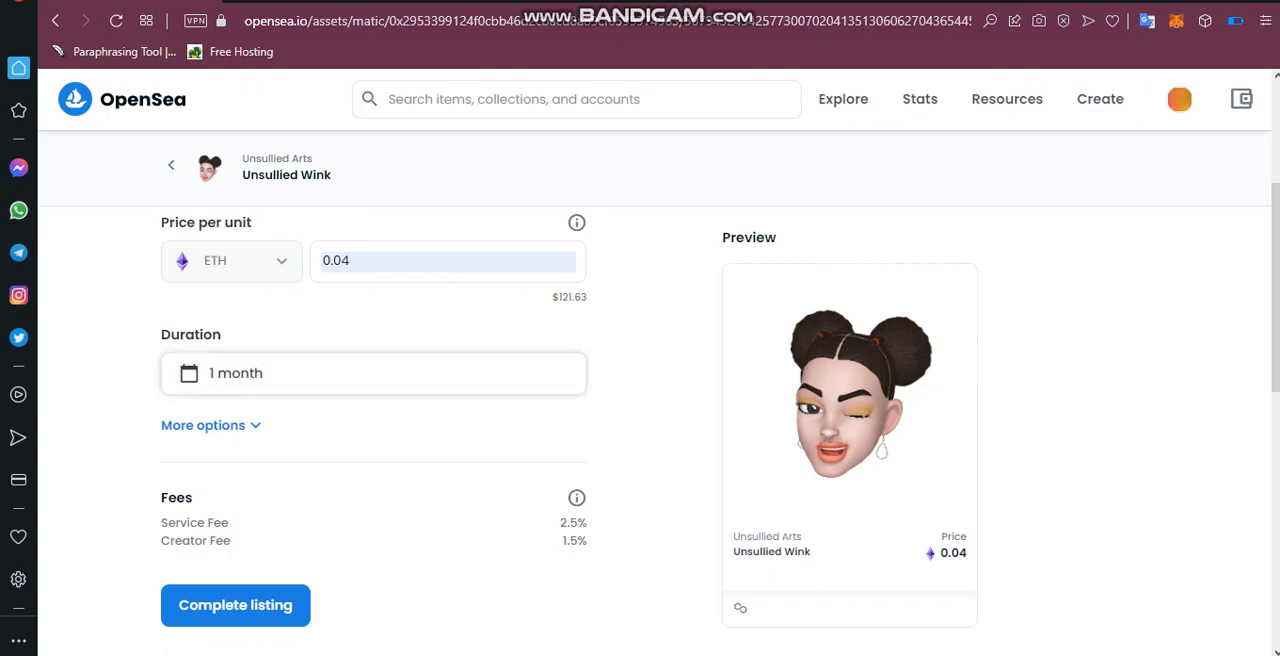
pyautogui.scroll(1, 640, 420)
pyautogui.scroll(-4, 640, 420)
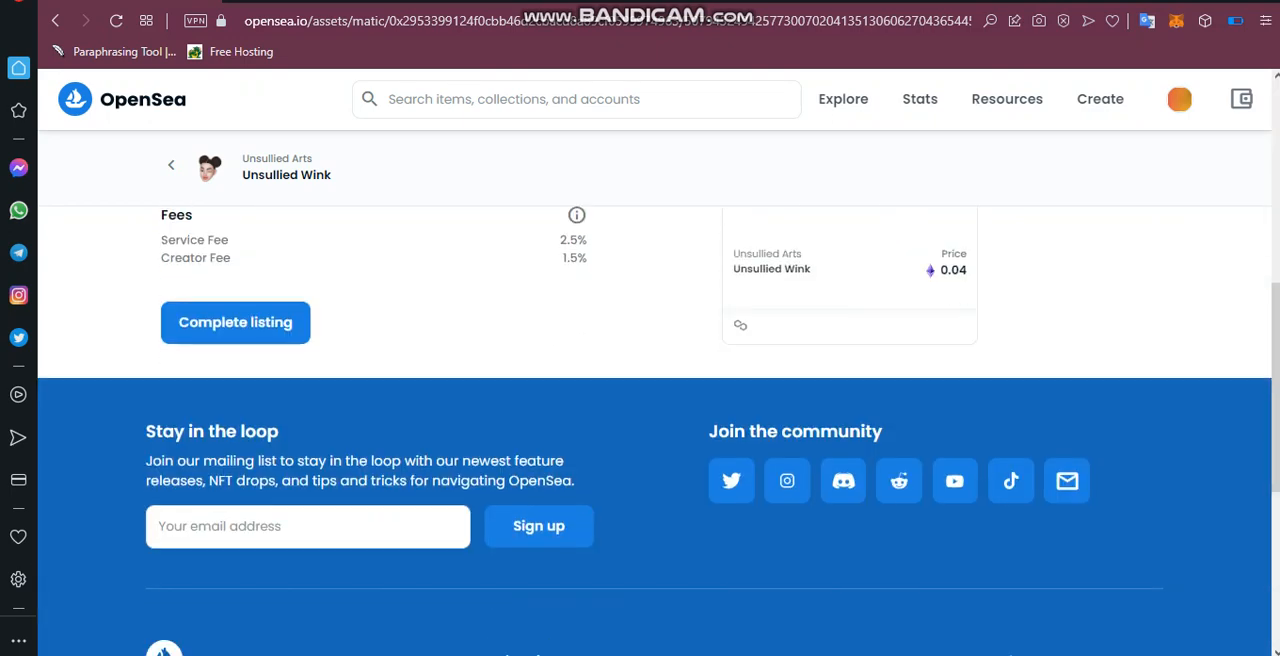
pyautogui.click(235, 322)
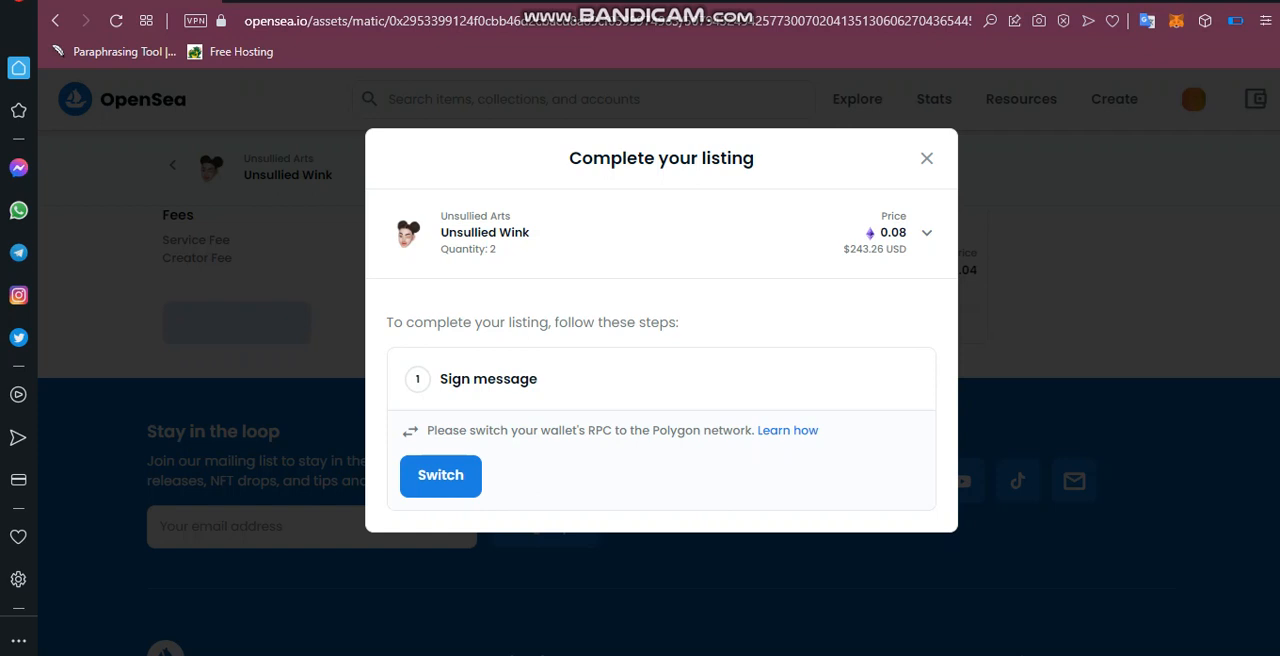
pyautogui.click(441, 476)
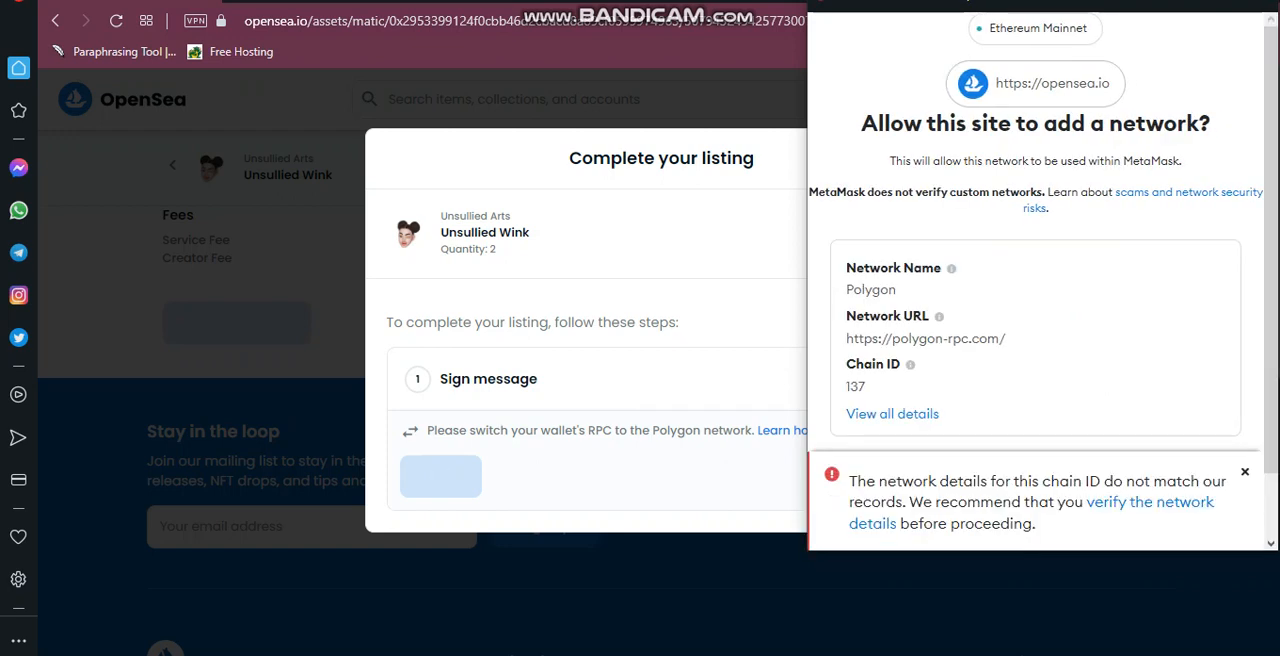
pyautogui.scroll(-1, 1036, 345)
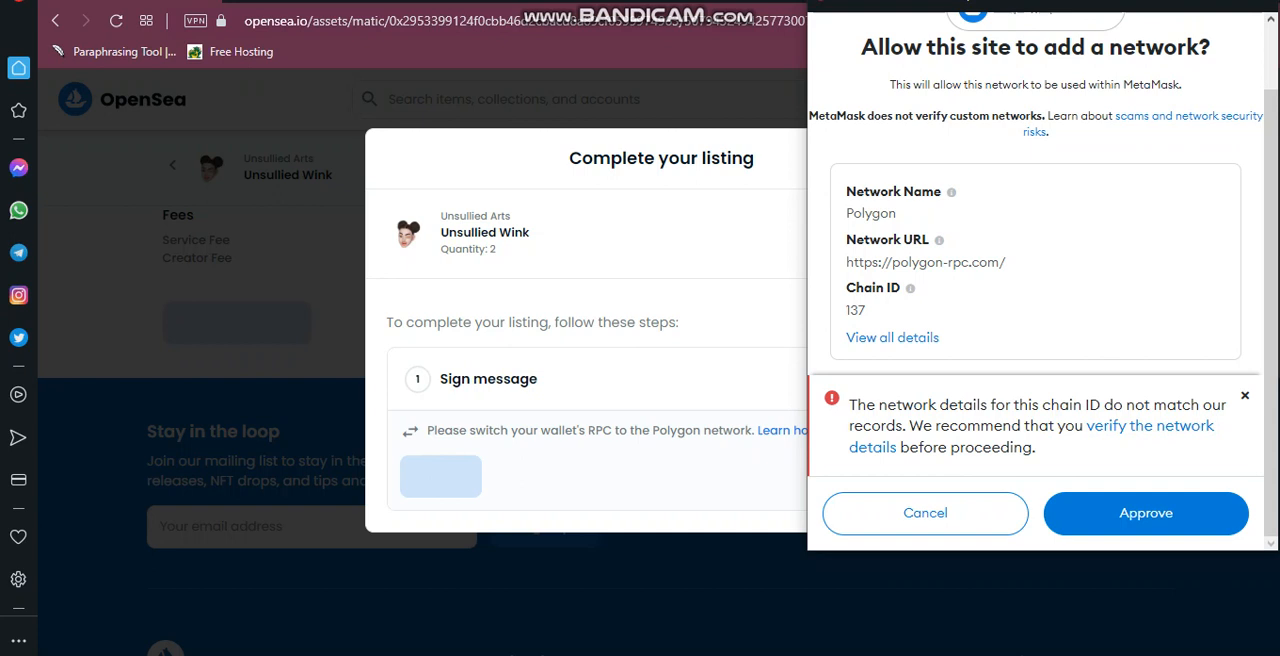
pyautogui.click(1146, 513)
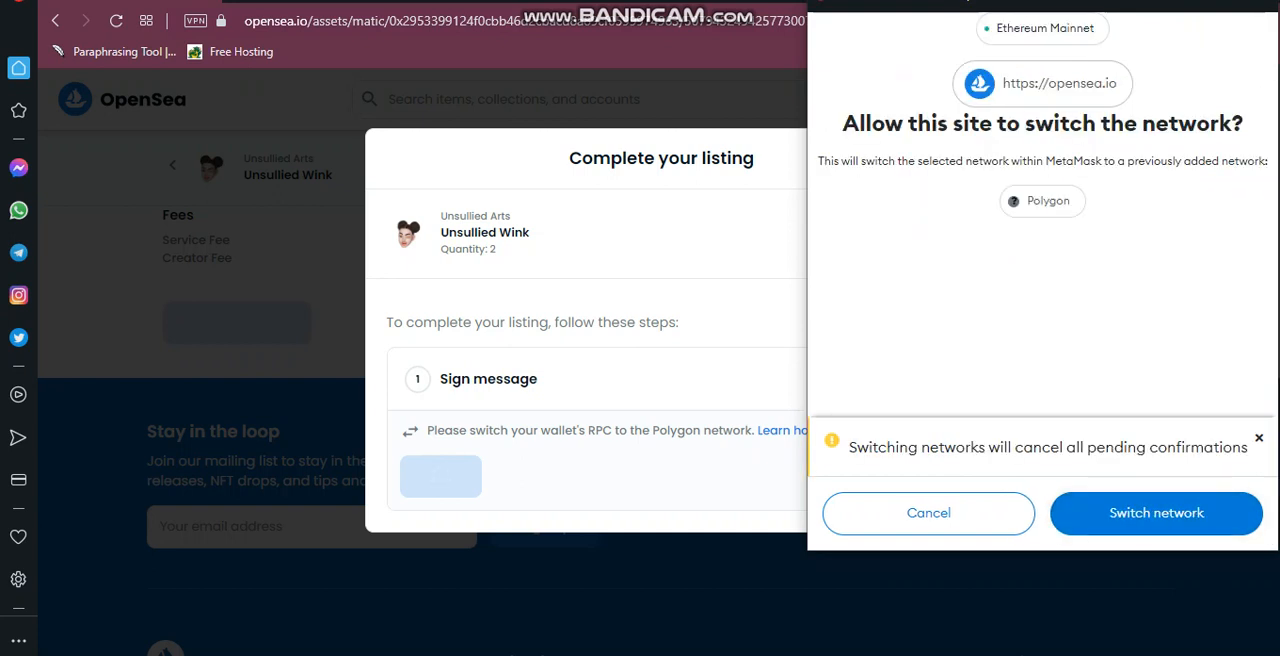
pyautogui.click(1156, 513)
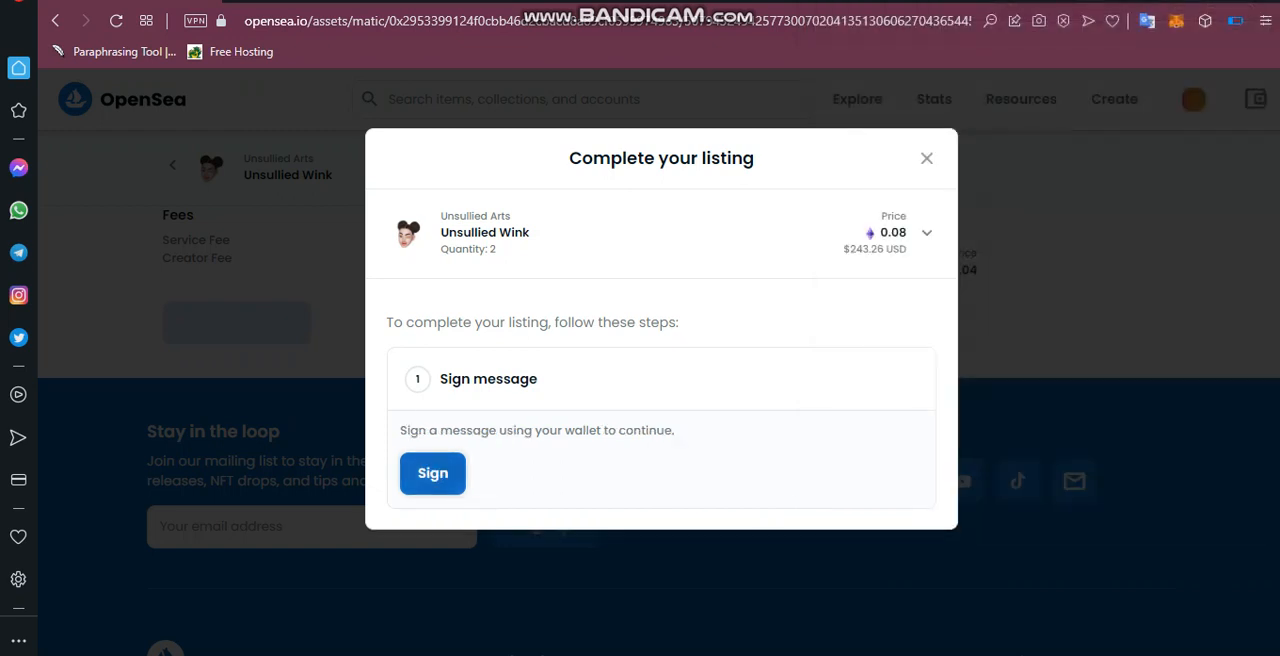
# Sign the listing's signature request with the MetaMask wallet after going through the whole message.
pyautogui.click(432, 473)
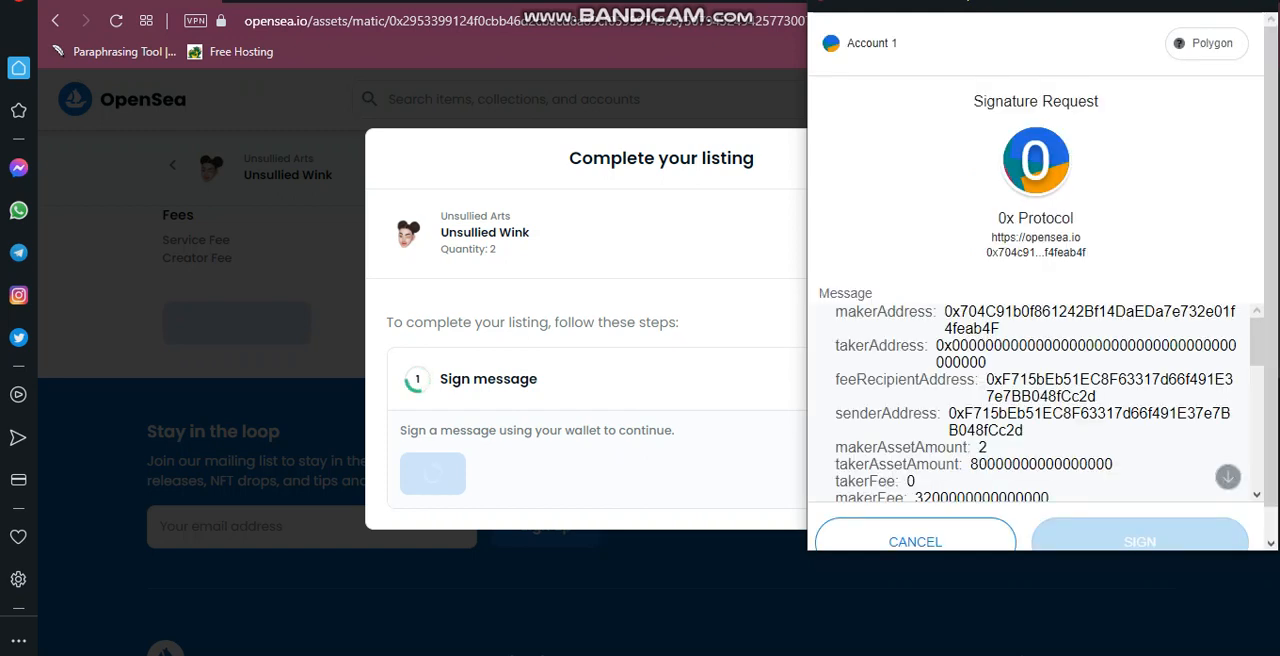
pyautogui.scroll(-10, 1035, 400)
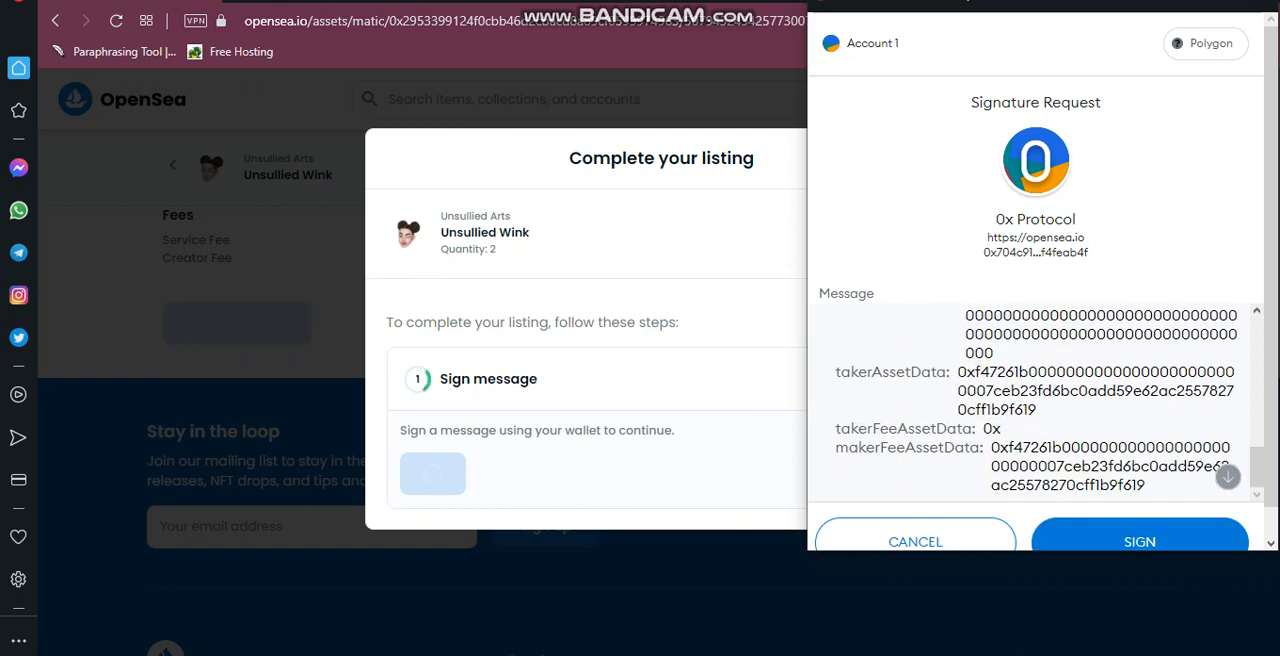
pyautogui.click(1140, 541)
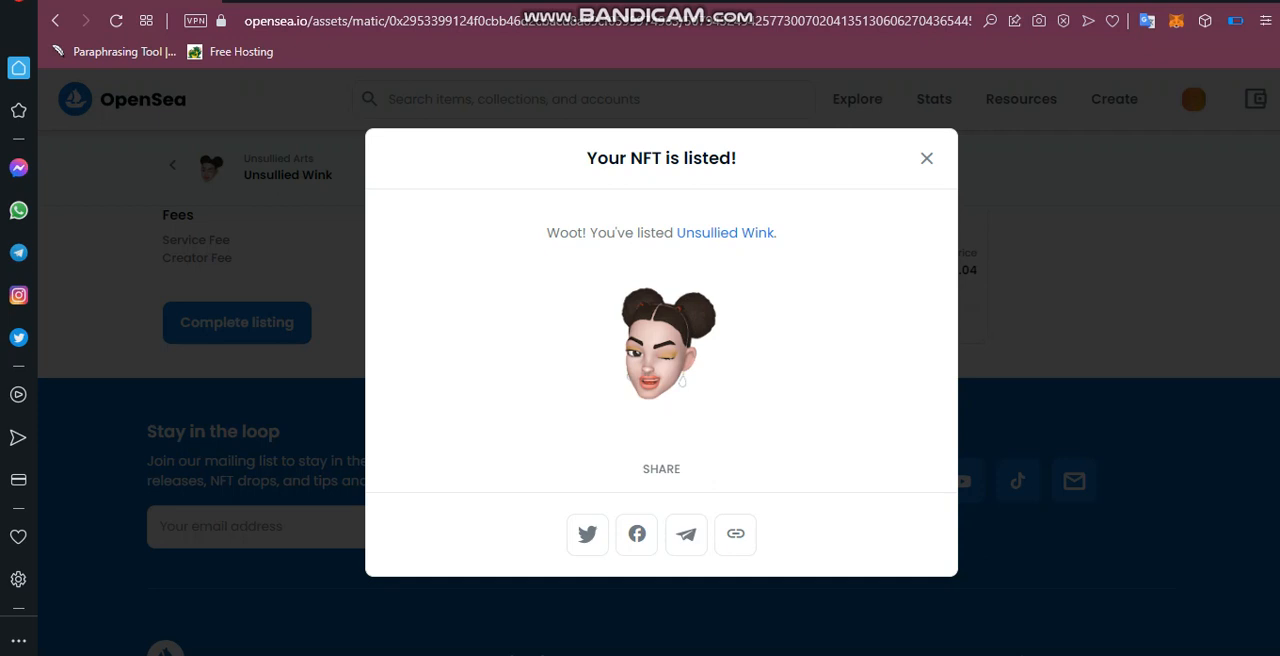
# Open the listed Unsullied Wink item's page and examine its current price, price history, listings, offers and item activity.
pyautogui.click(725, 233)
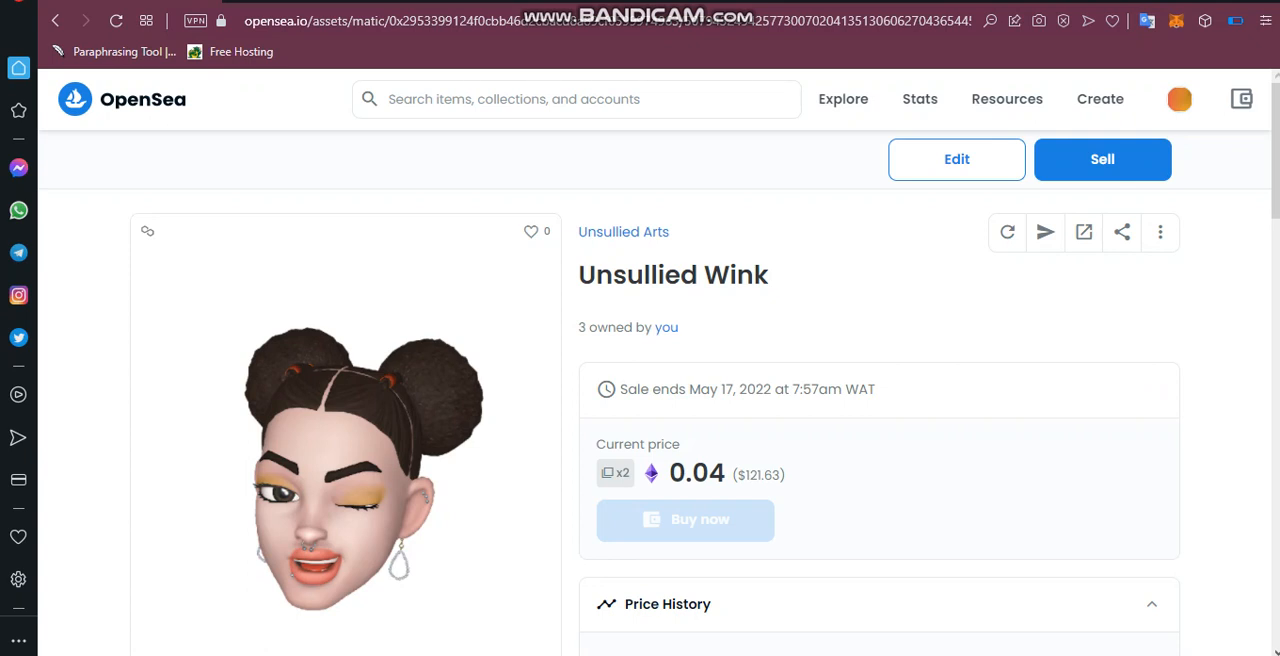
pyautogui.scroll(-1, 651, 380)
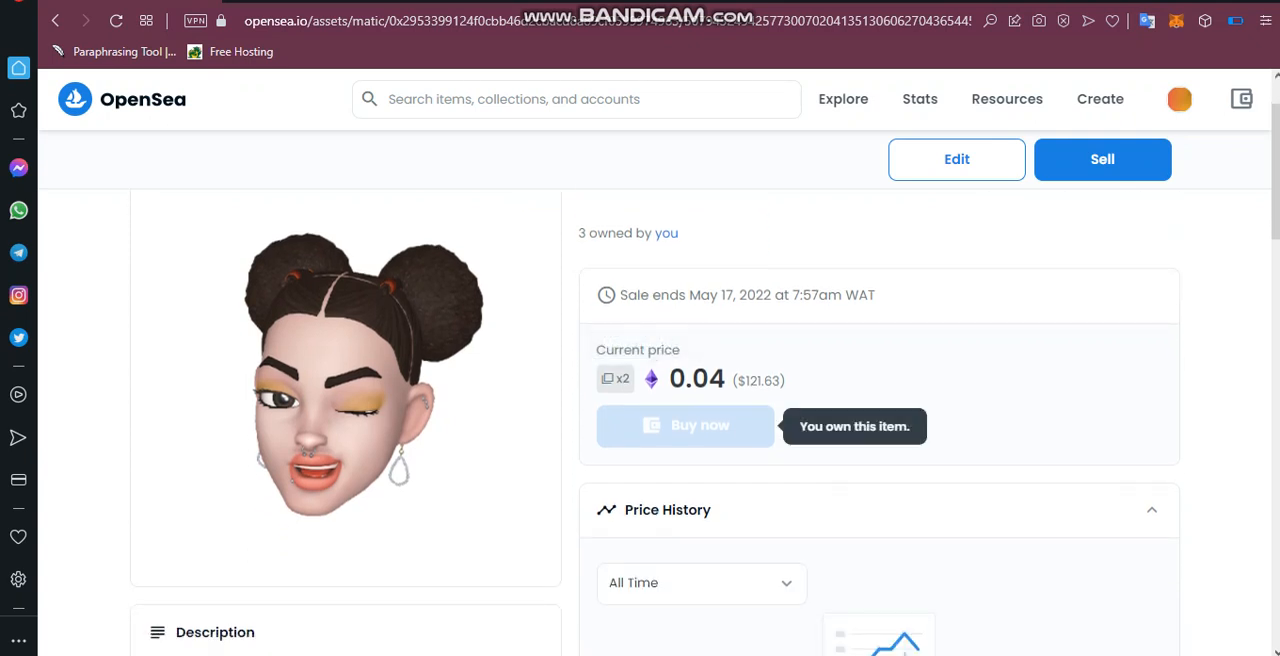
pyautogui.scroll(-1, 685, 426)
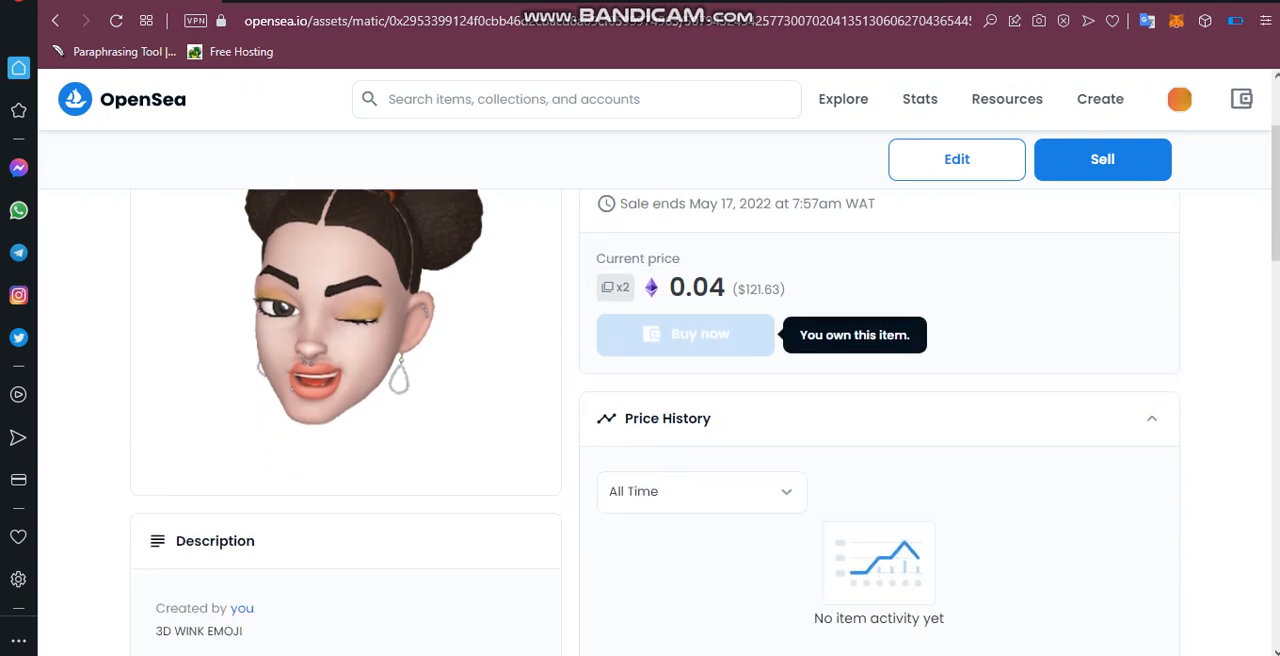
pyautogui.scroll(2, 685, 426)
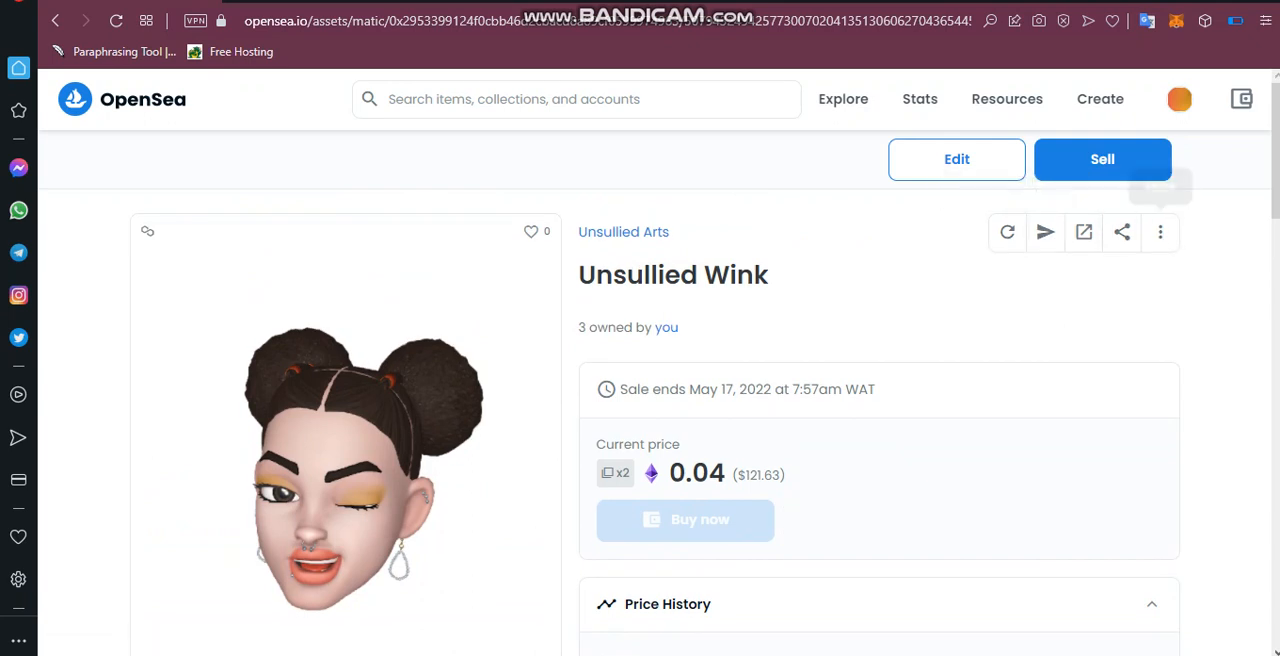
pyautogui.click(1160, 232)
pyautogui.click(1160, 232)
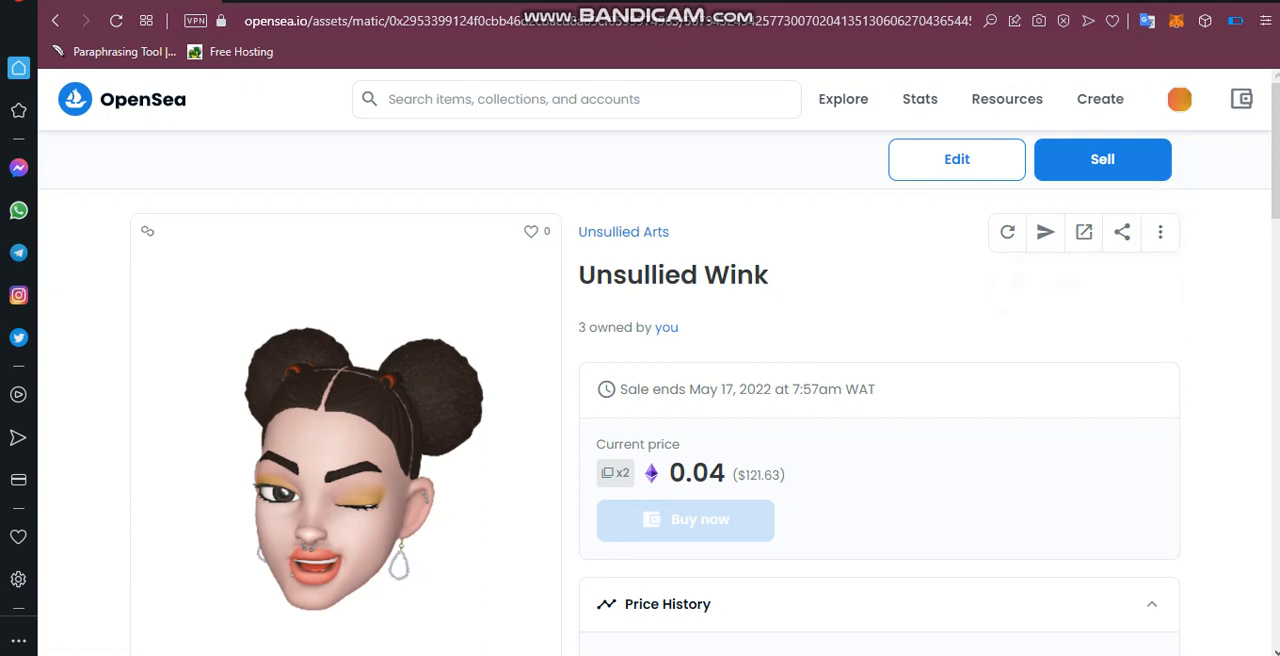
pyautogui.scroll(-12, 654, 400)
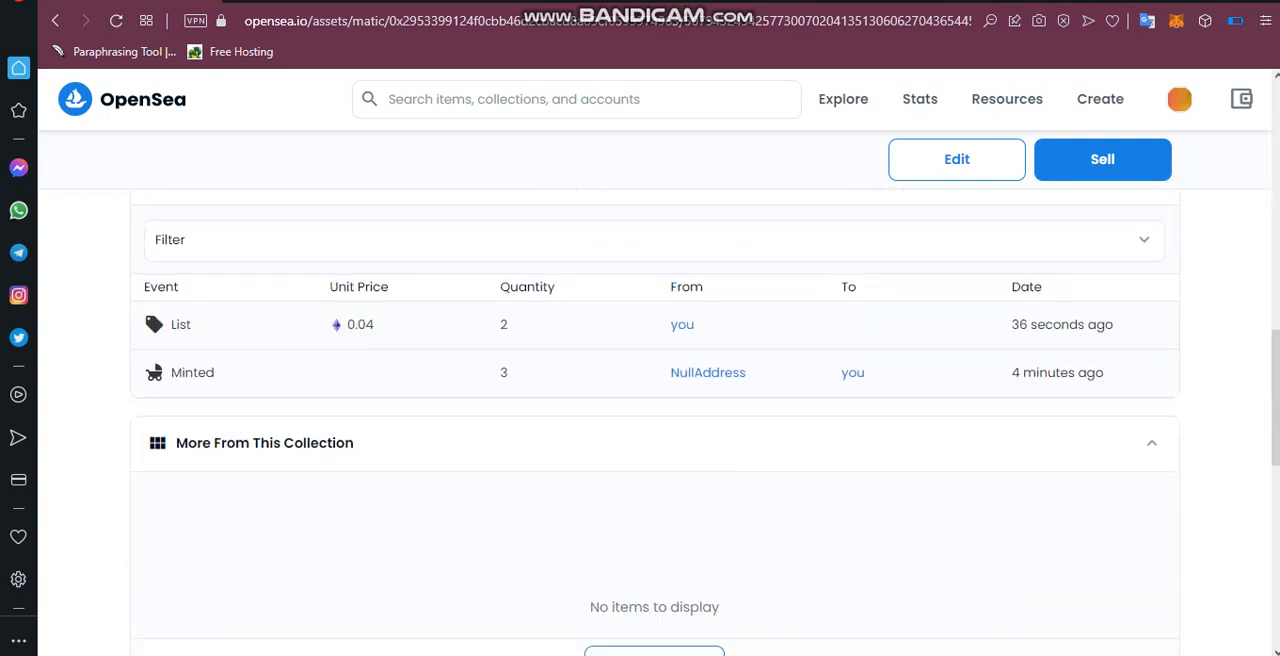
pyautogui.scroll(8, 654, 420)
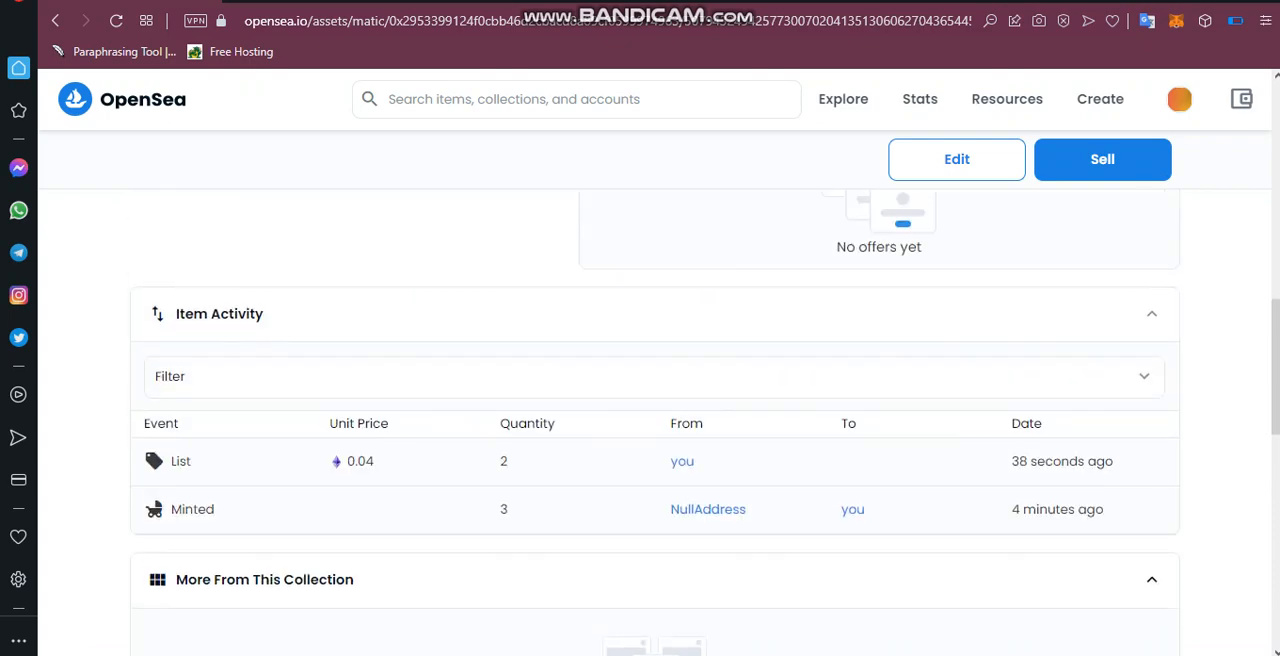
pyautogui.scroll(5, 654, 420)
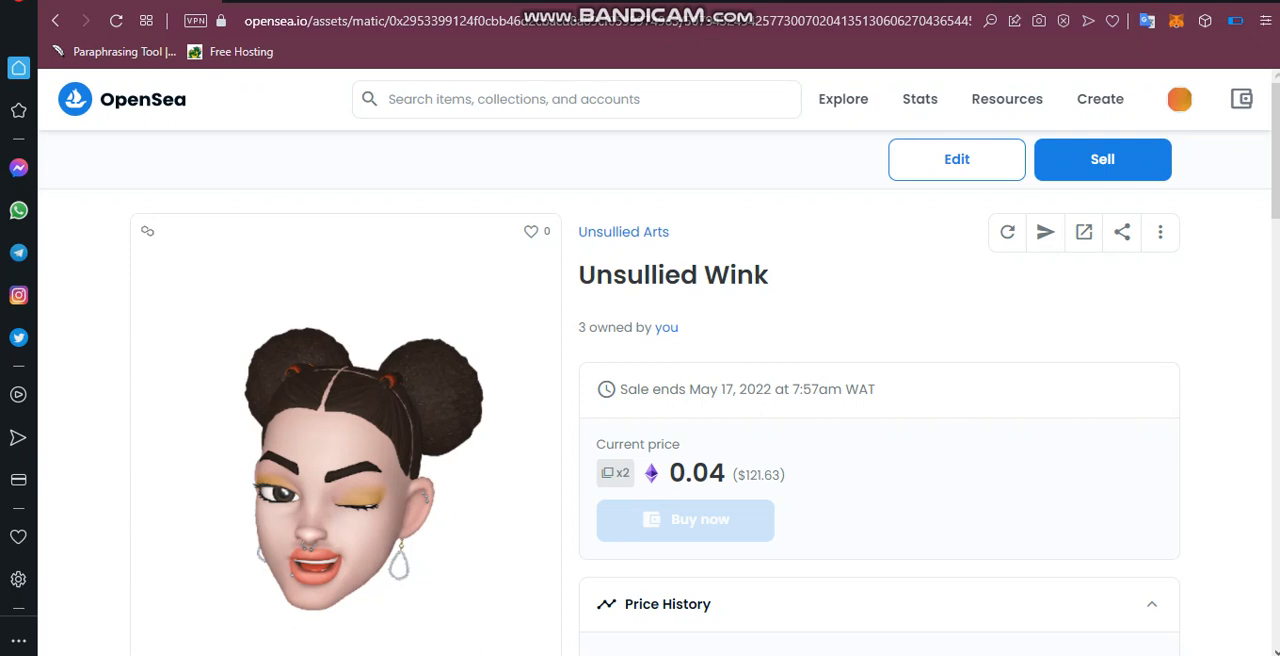
pyautogui.scroll(-10, 640, 400)
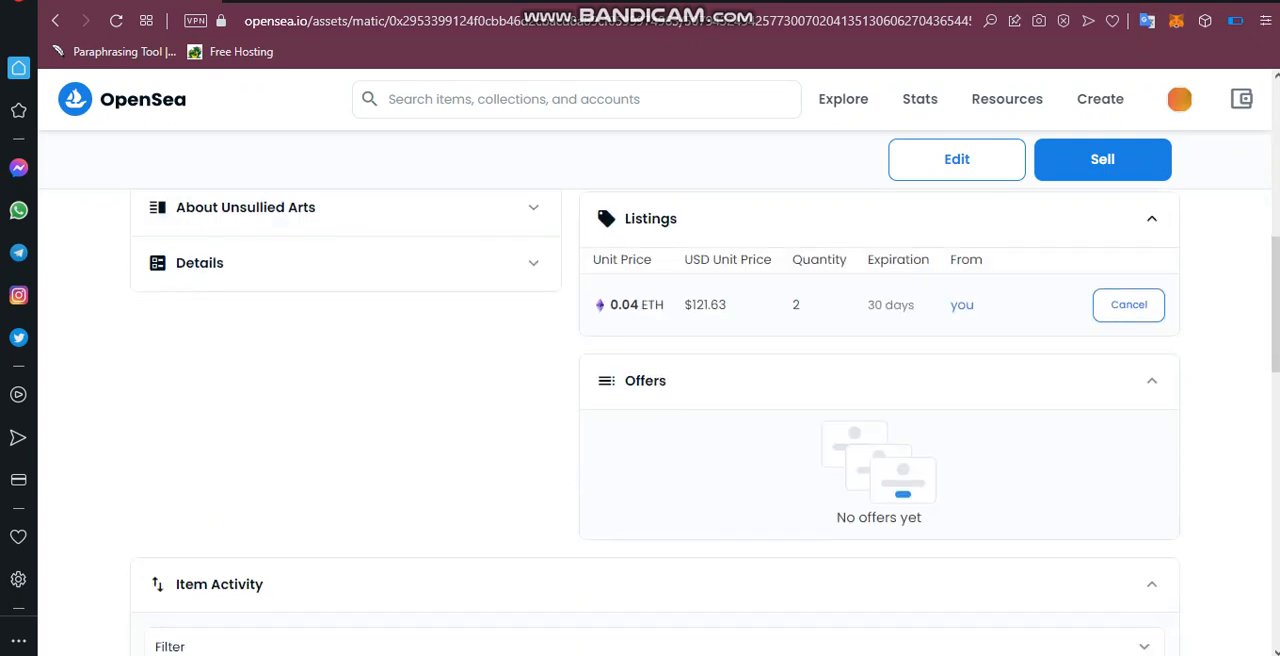
pyautogui.scroll(10, 640, 400)
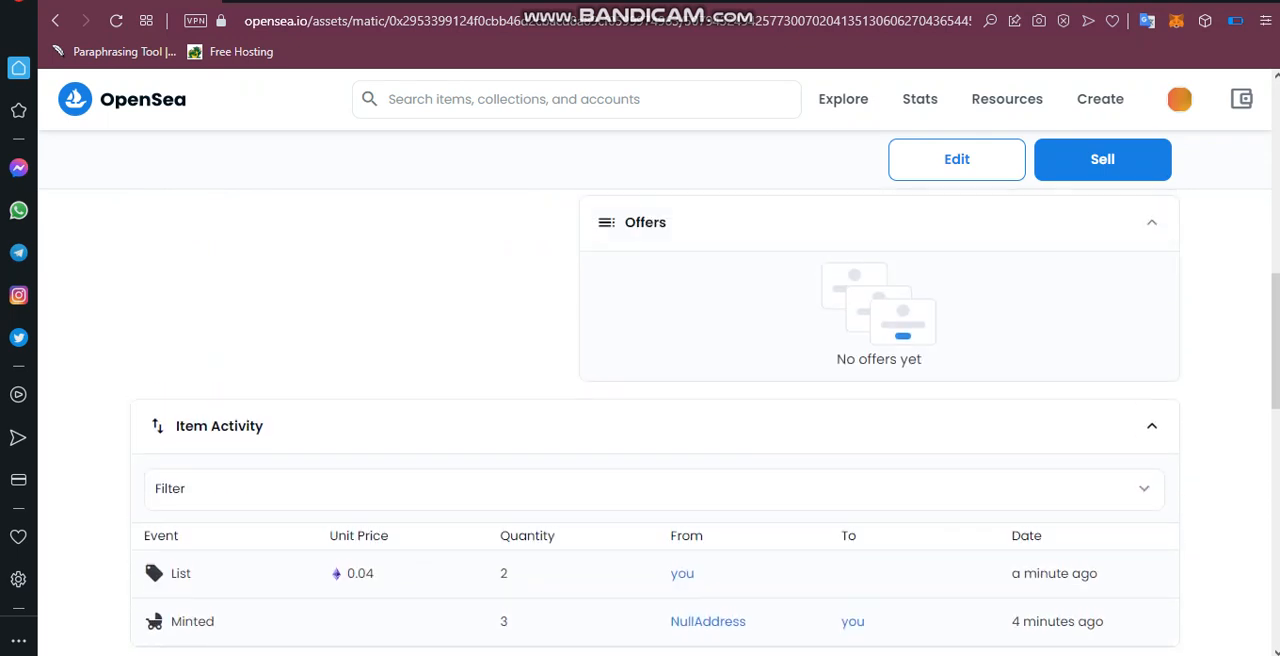